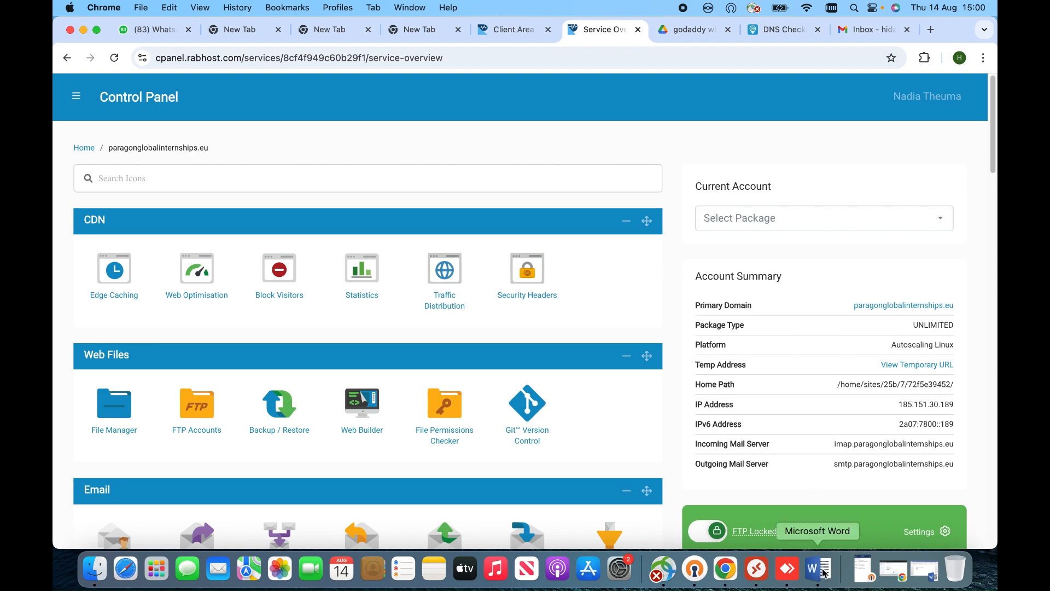
# Switch to the Word document and highlight the A, MX and SPF record lines in the email delivery list
pyautogui.click(823, 572)
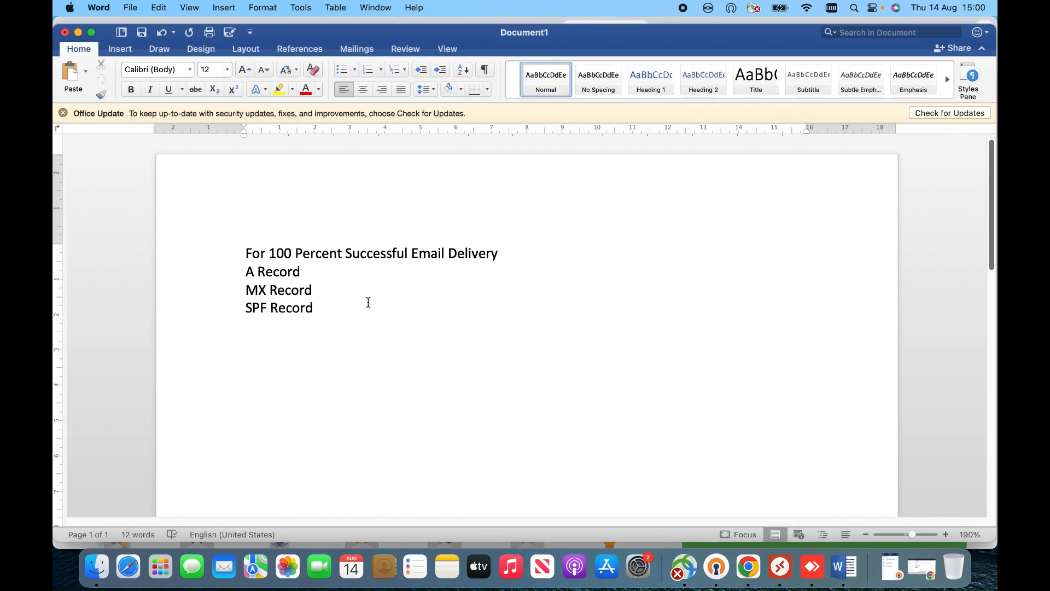
pyautogui.tripleClick(249, 272)
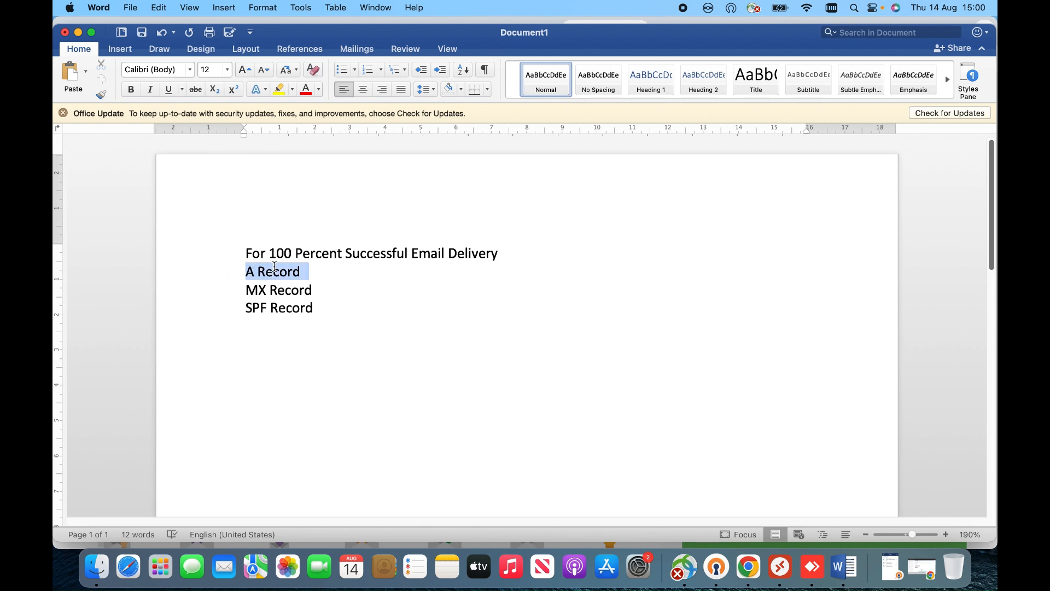
pyautogui.moveTo(249, 284); pyautogui.dragTo(320, 316)
pyautogui.click(248, 303)
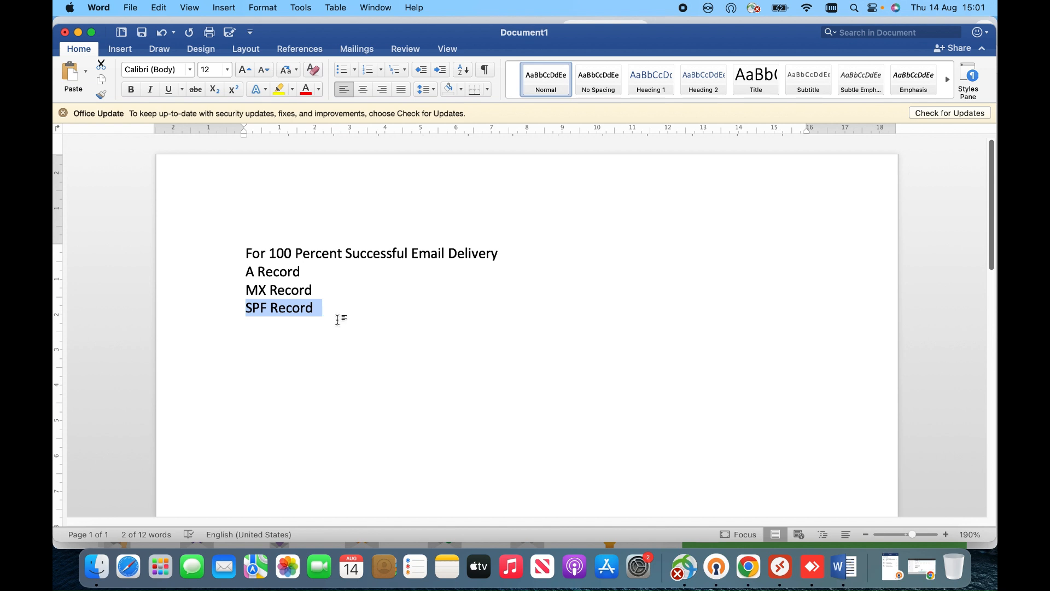
# Add DMARC and DKIM as separate lines below the SPF Record entry, leaving a blank line between, and minimize the document
pyautogui.doubleClick(326, 316)
pyautogui.press('Return')
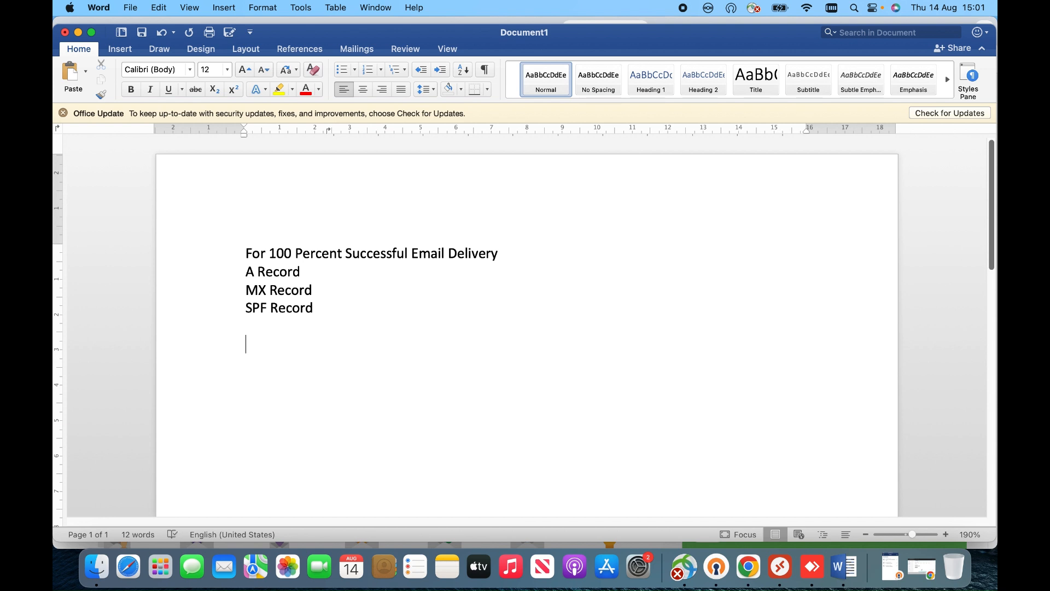
pyautogui.write('DMARC')
pyautogui.press('Return')
pyautogui.write('DKIM')
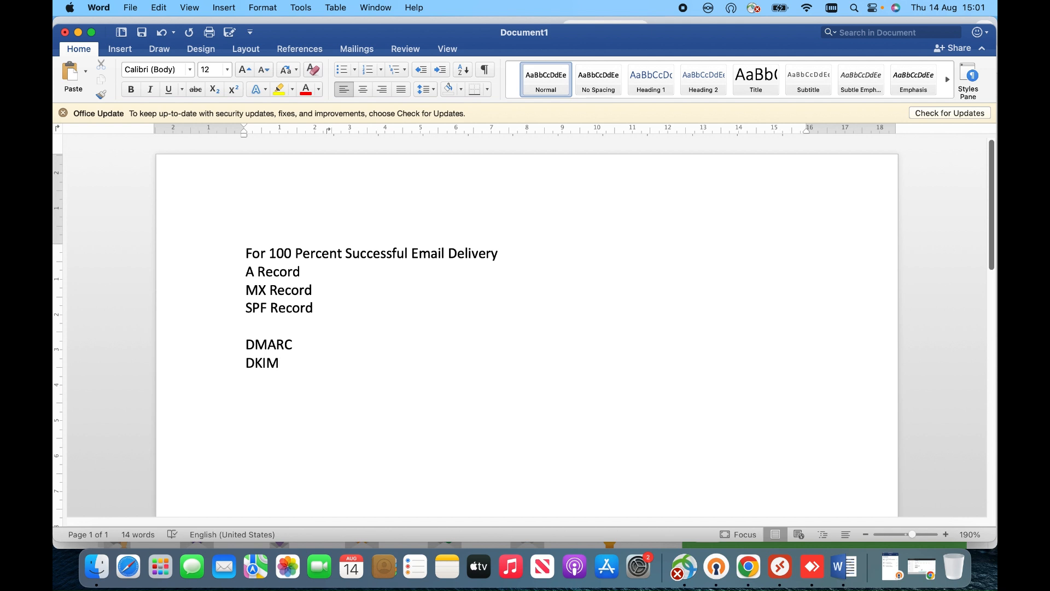
pyautogui.click(78, 33)
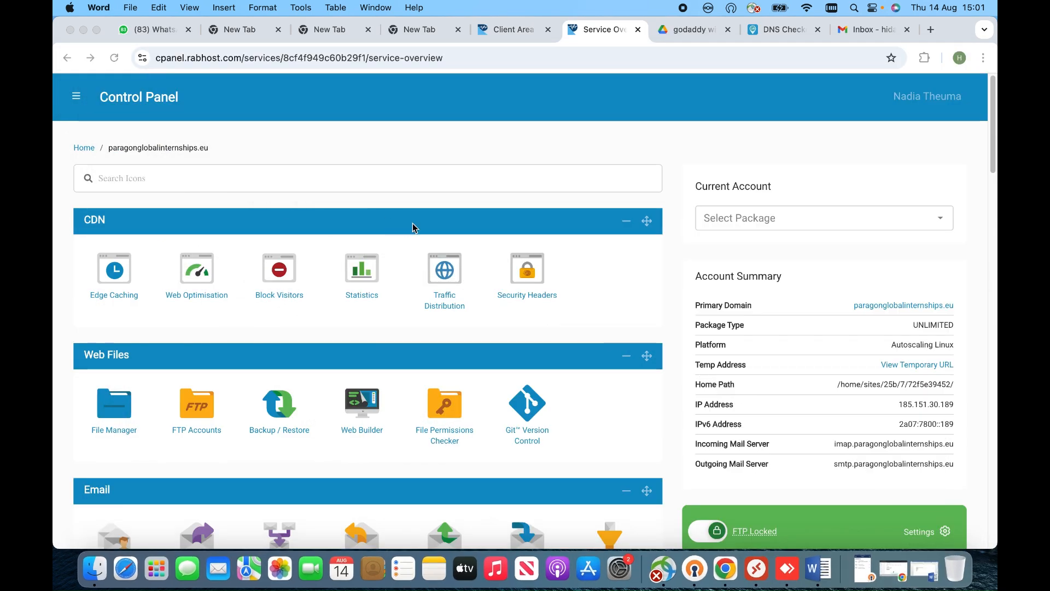
# Find the DNS management tool in the hosting control panel and open it for pggrecruitment.com
pyautogui.scroll(-4, 356, 314)
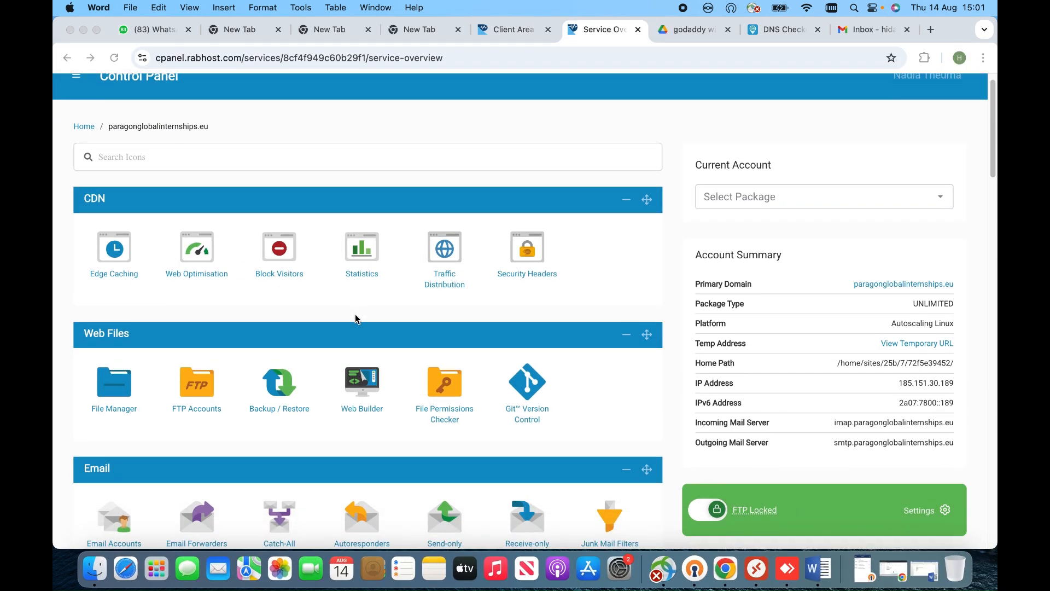
pyautogui.scroll(4, 346, 312)
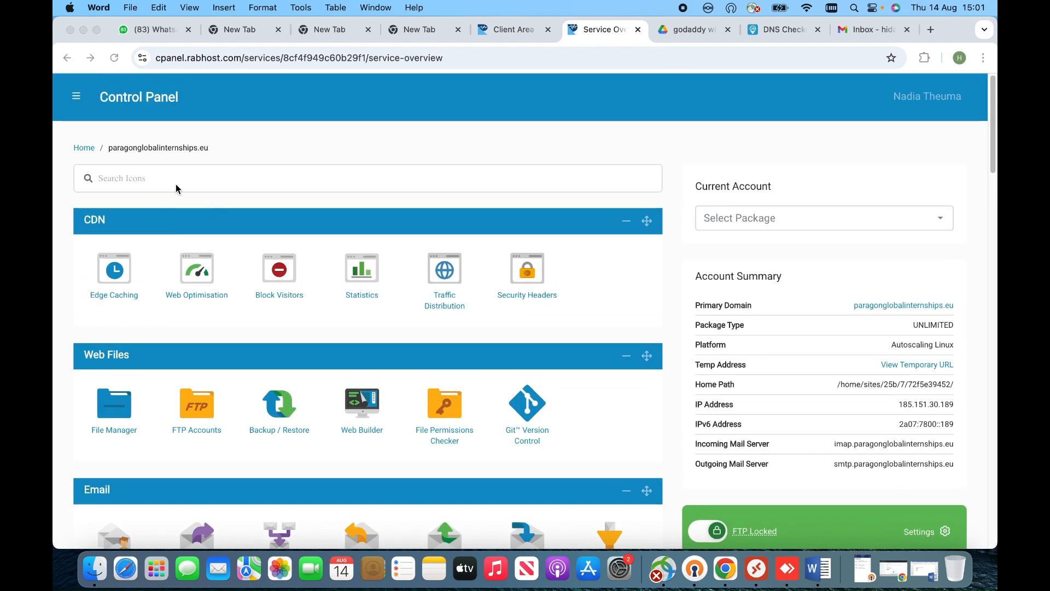
pyautogui.click(189, 175)
pyautogui.click(194, 178)
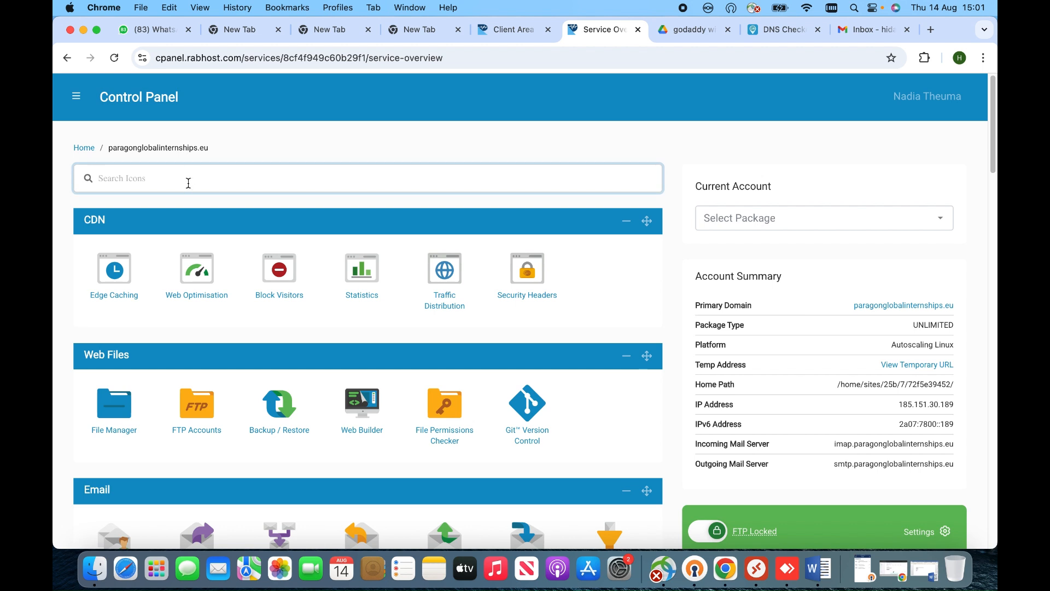
pyautogui.write('dn')
pyautogui.click(113, 405)
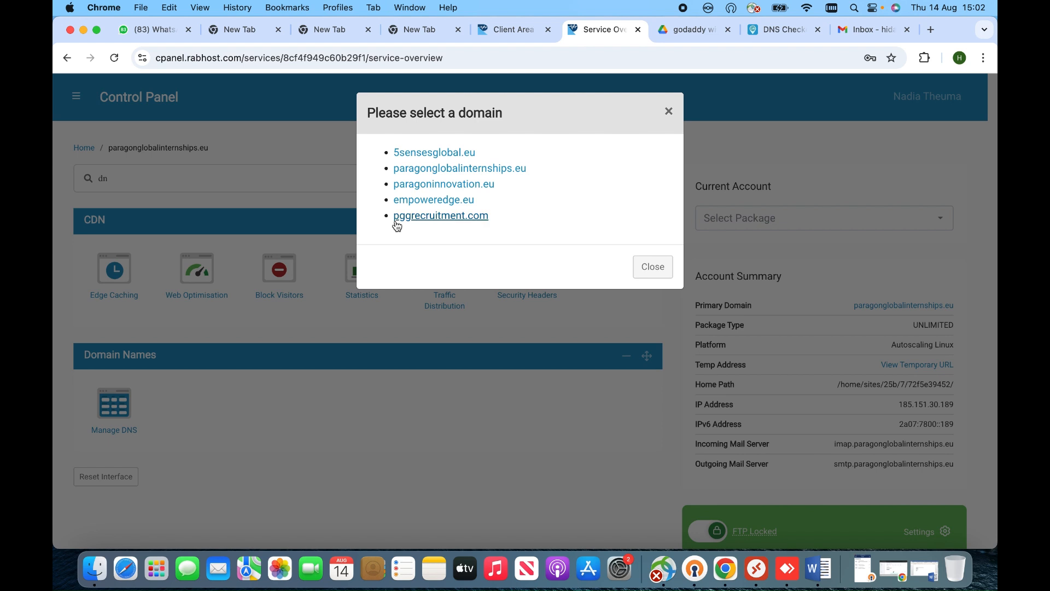
pyautogui.click(430, 218)
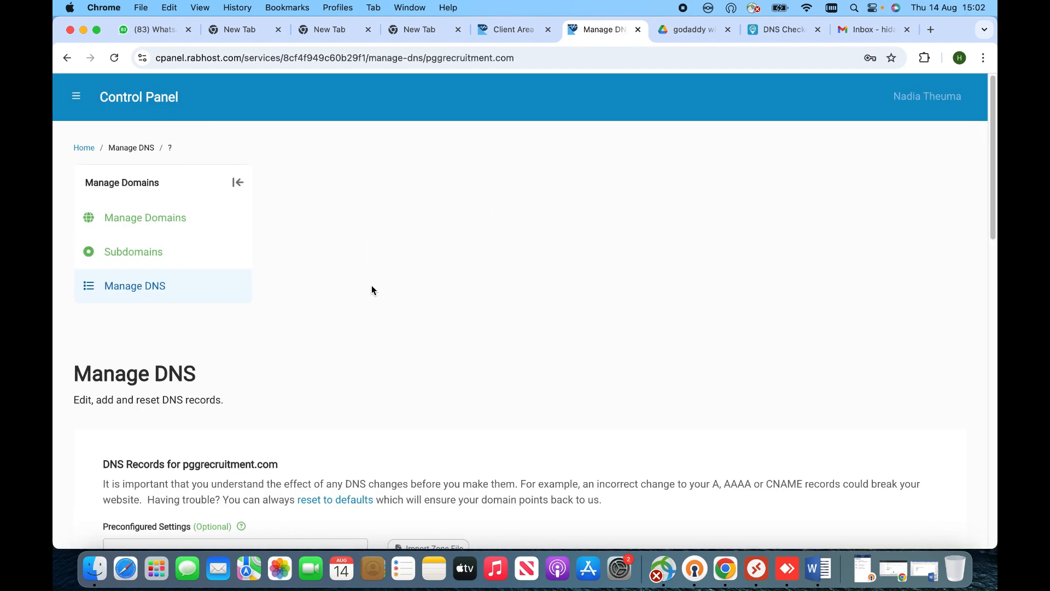
# Examine the DNS records of pggrecruitment.com, reopening the domain's Manage DNS page along the way
pyautogui.scroll(-3, 330, 315)
pyautogui.scroll(-2, 331, 313)
pyautogui.scroll(4, 330, 313)
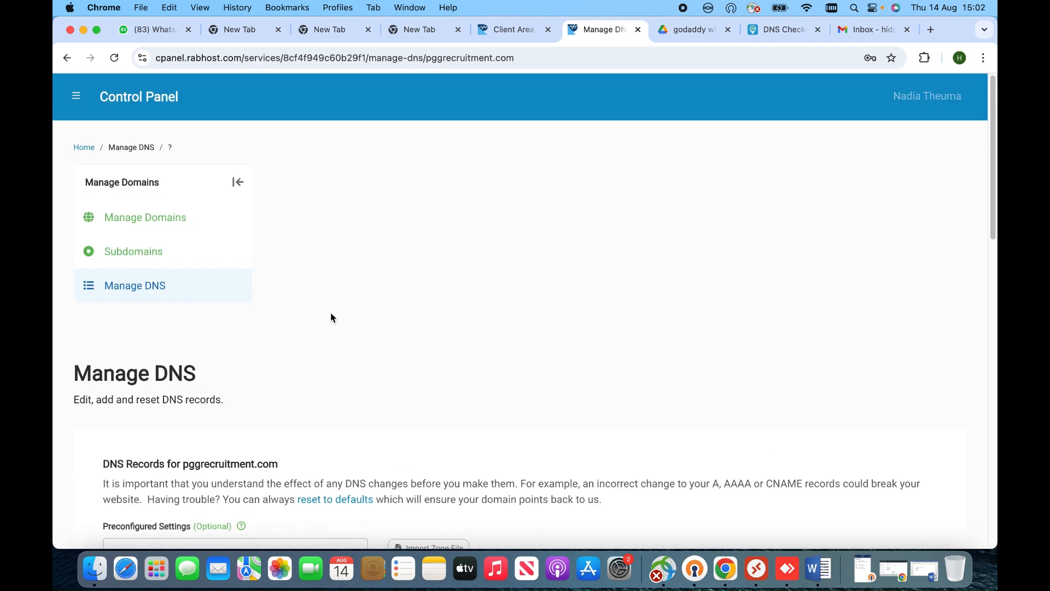
pyautogui.scroll(-5, 408, 329)
pyautogui.scroll(-10, 408, 331)
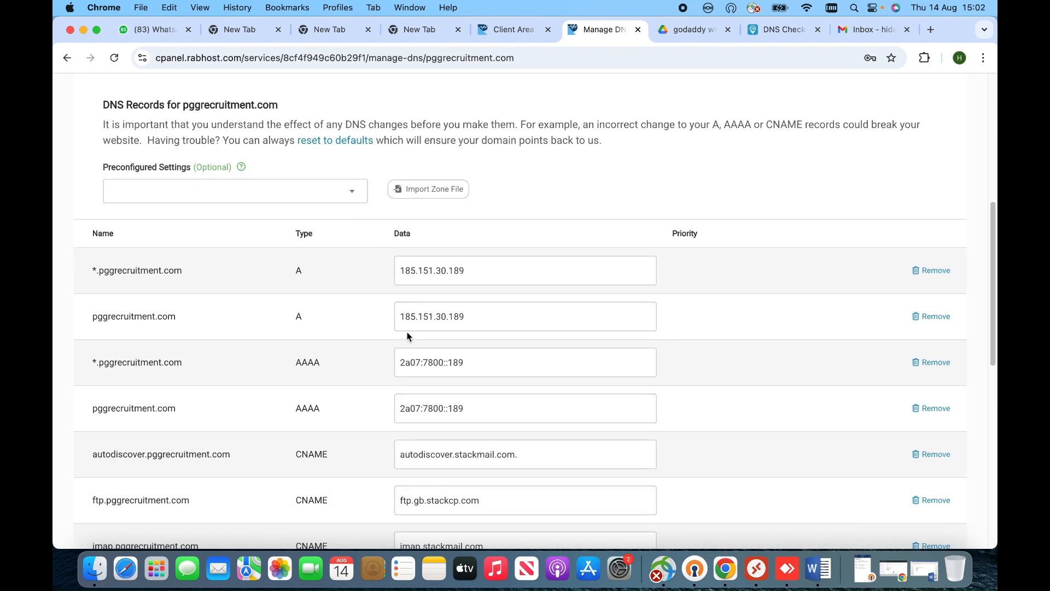
pyautogui.scroll(15, 407, 335)
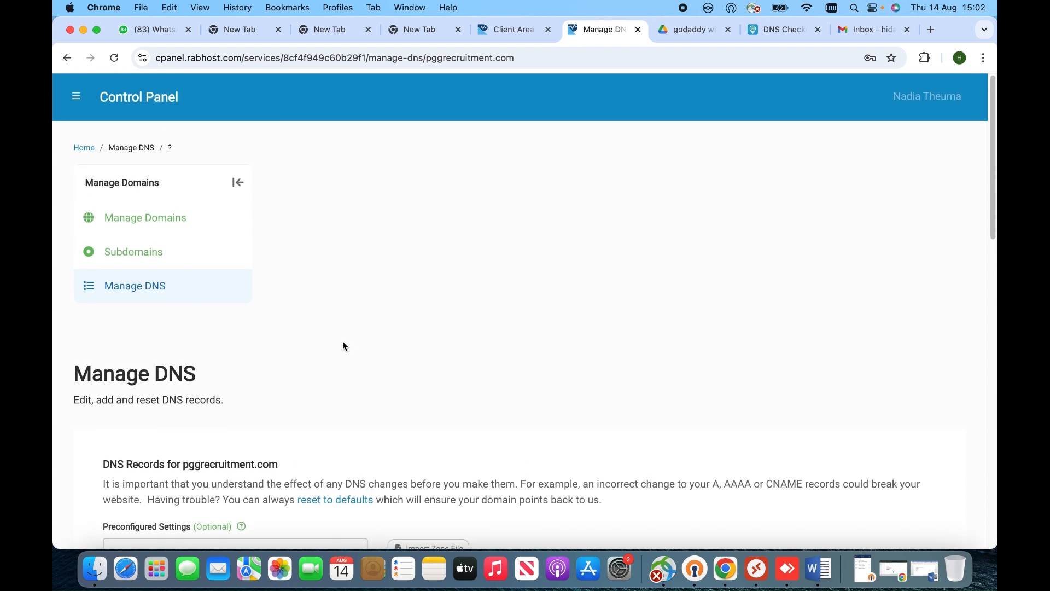
pyautogui.click(147, 290)
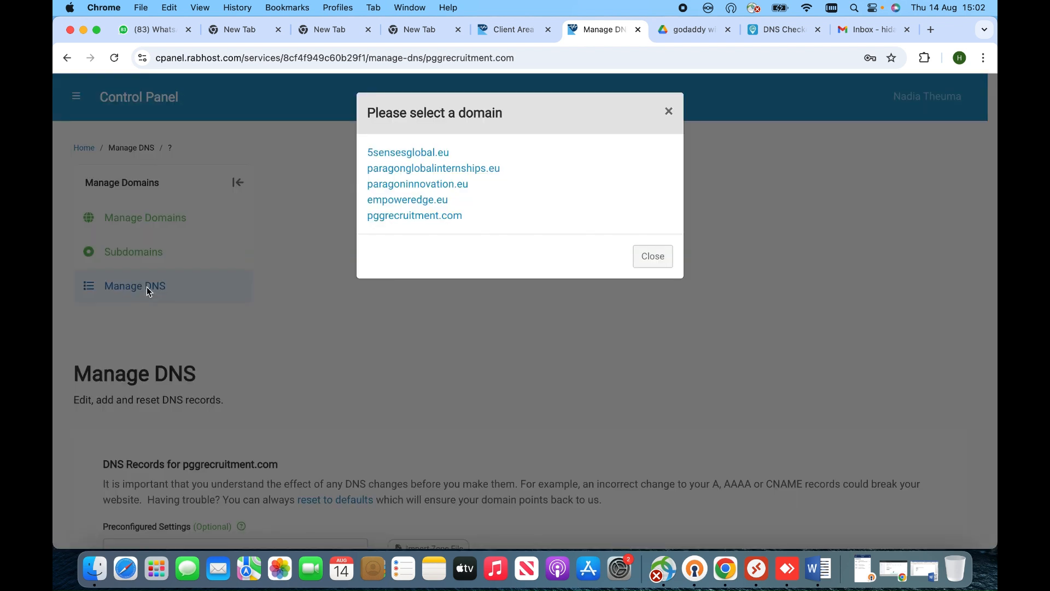
pyautogui.click(394, 217)
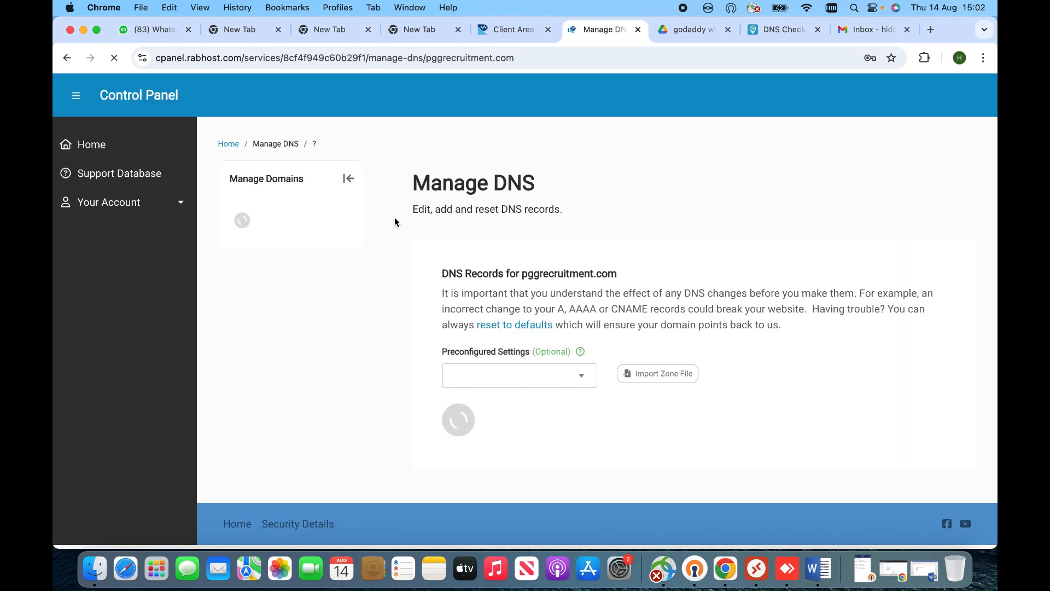
pyautogui.scroll(-3, 426, 293)
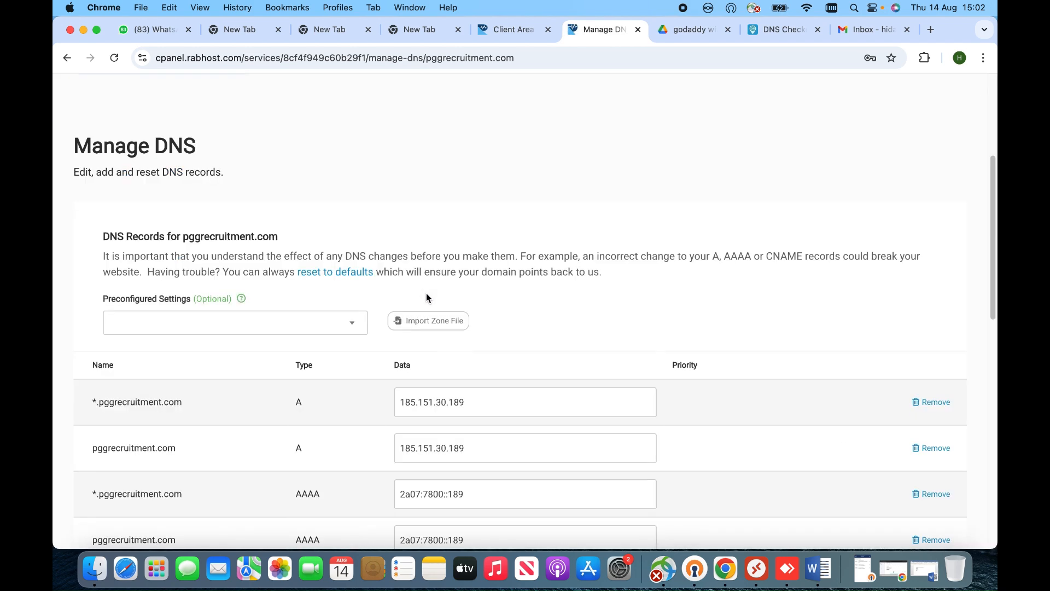
pyautogui.scroll(-3, 425, 293)
pyautogui.scroll(7, 416, 295)
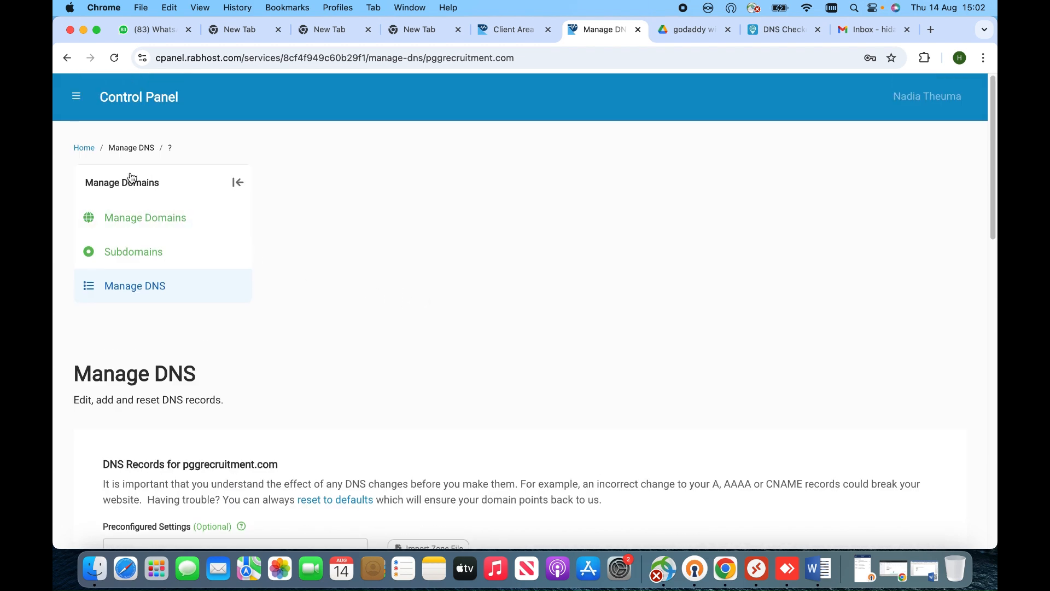
# Return to the paragonglobalinternships.eu hosting package, search its tools for dkim and open Domainkeys (DKIM)
pyautogui.click(142, 97)
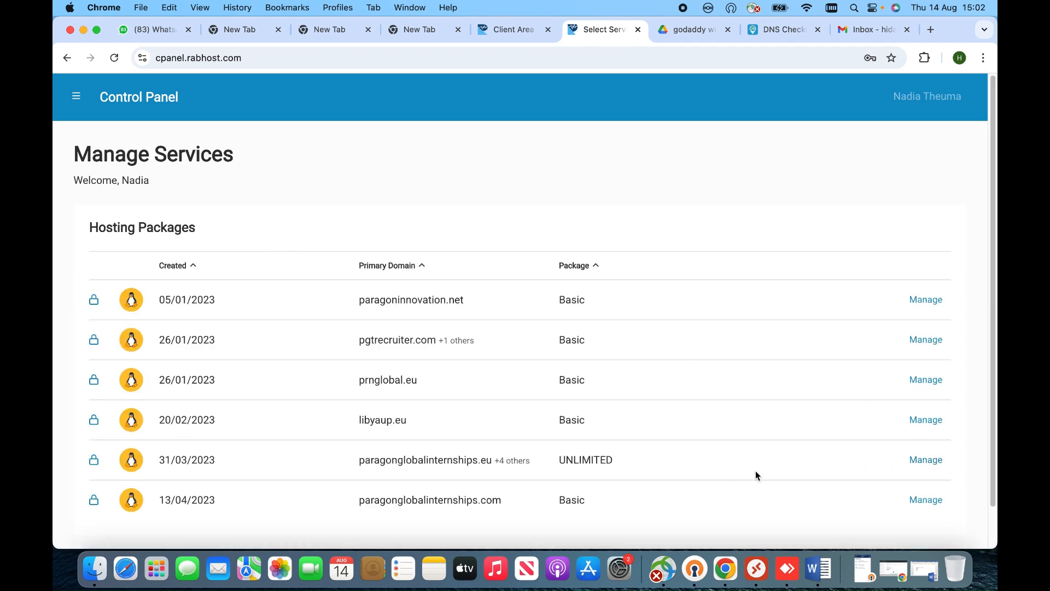
pyautogui.click(924, 462)
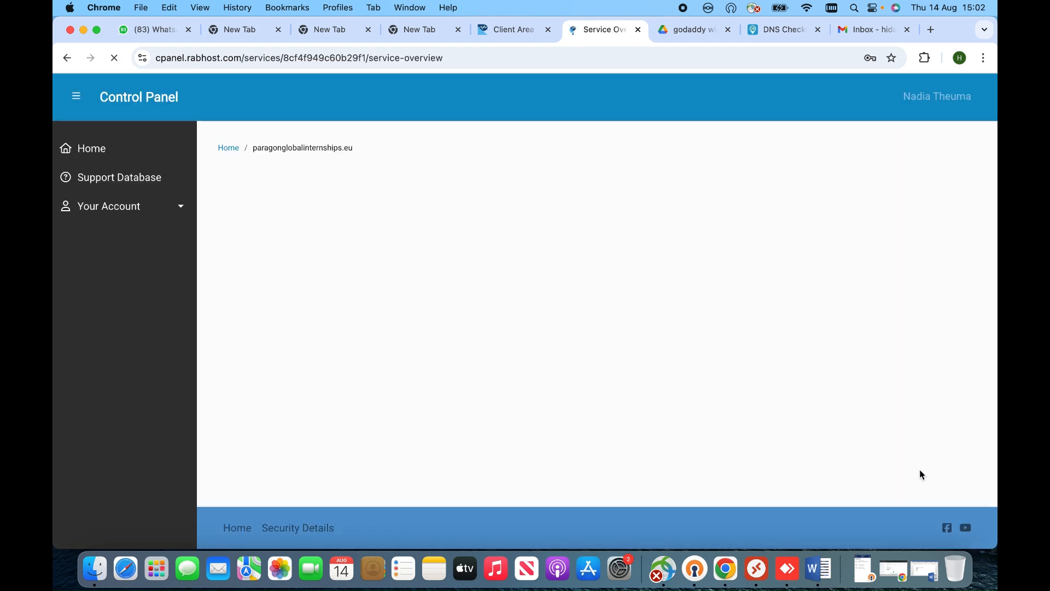
pyautogui.click(139, 179)
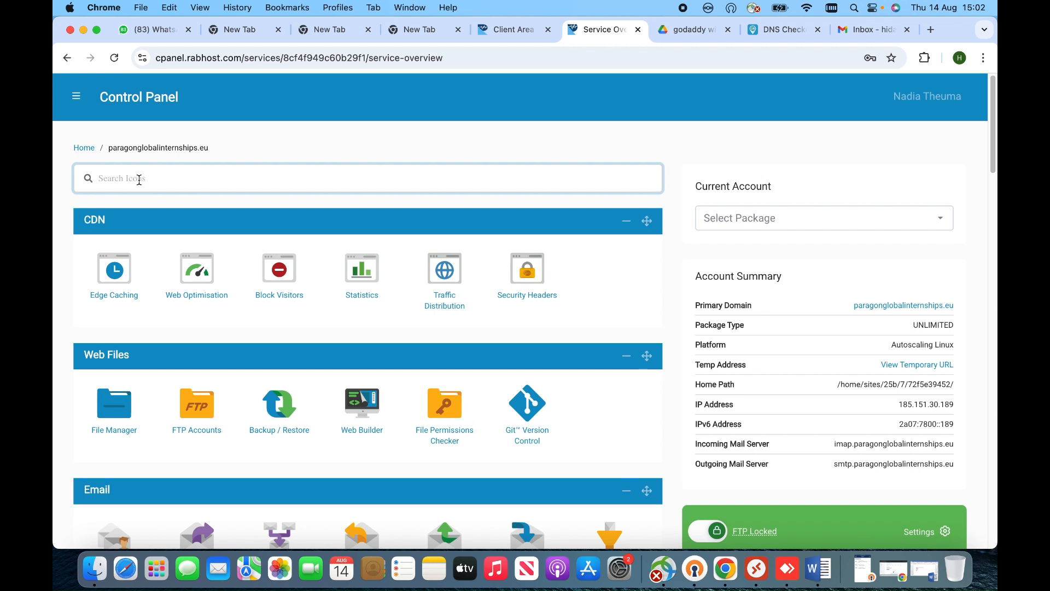
pyautogui.write('dkim')
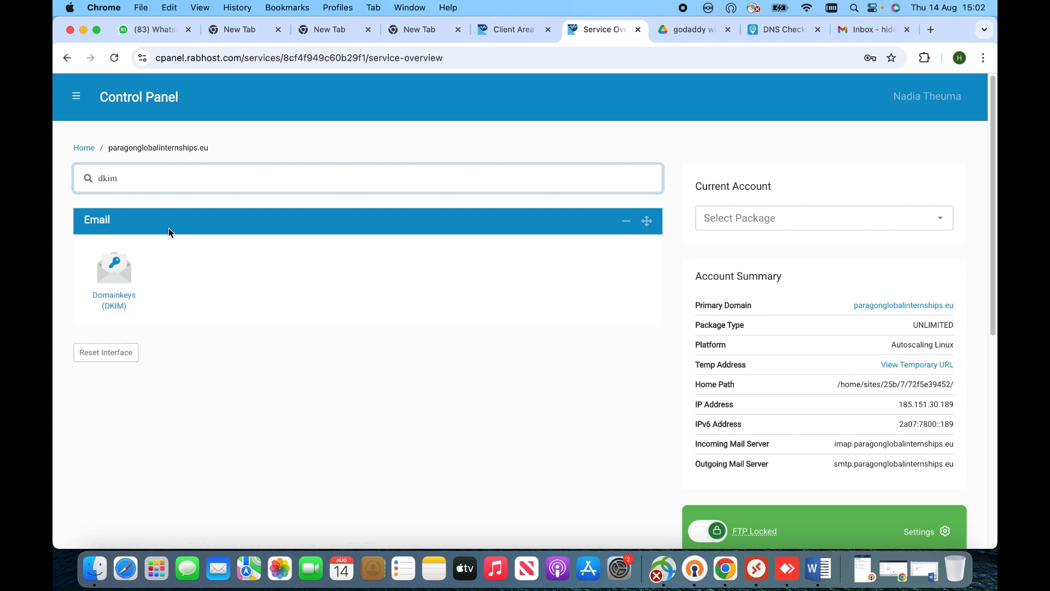
pyautogui.click(125, 282)
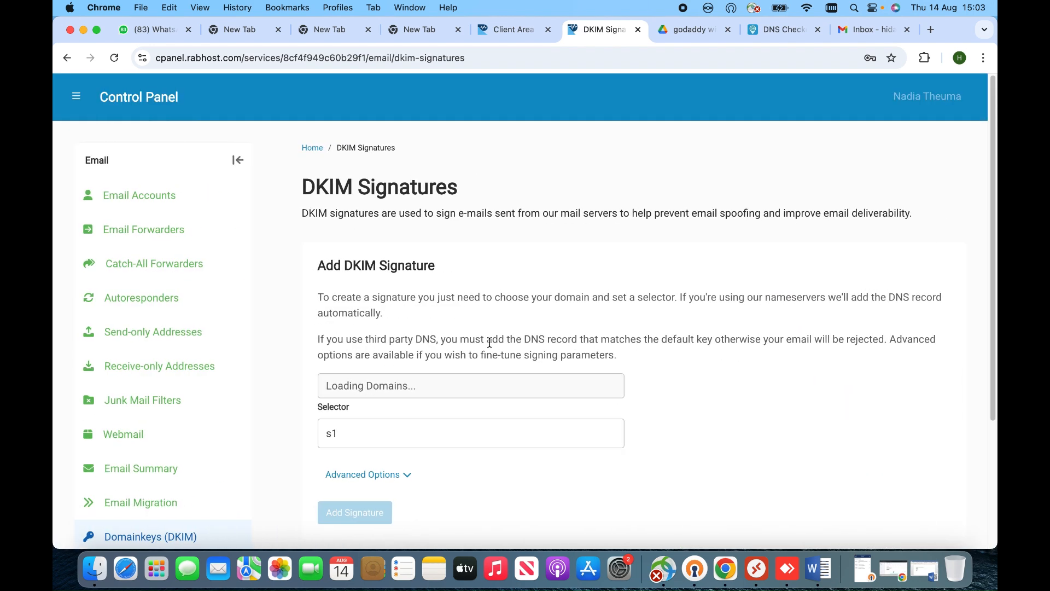
# Add a DKIM signature for pggrecruitment.com with selector s1 and check the list of DKIM signatures
pyautogui.scroll(-1, 491, 343)
pyautogui.click(465, 359)
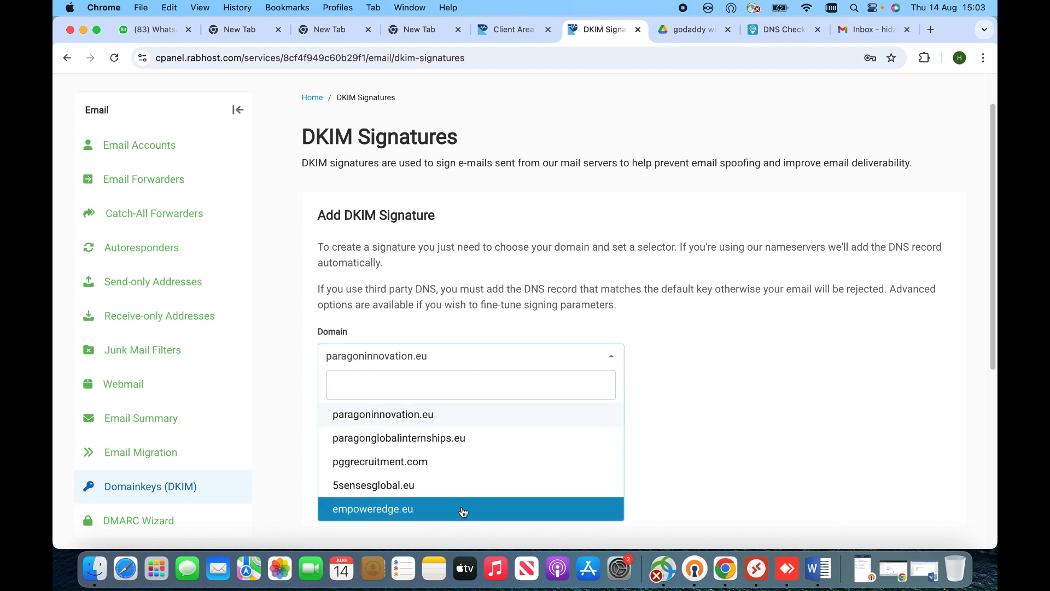
pyautogui.click(383, 467)
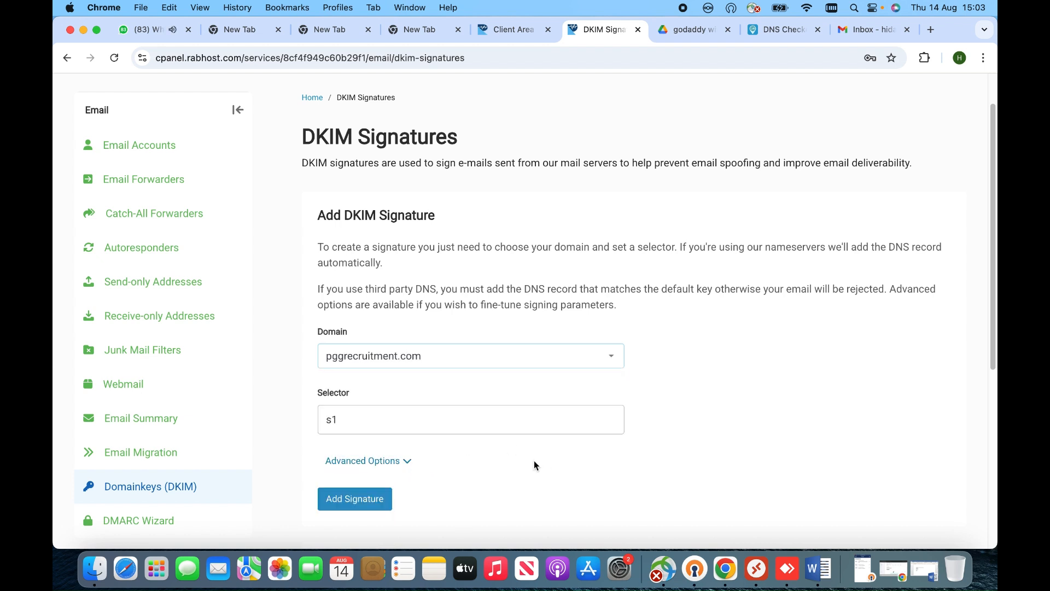
pyautogui.scroll(-3, 509, 450)
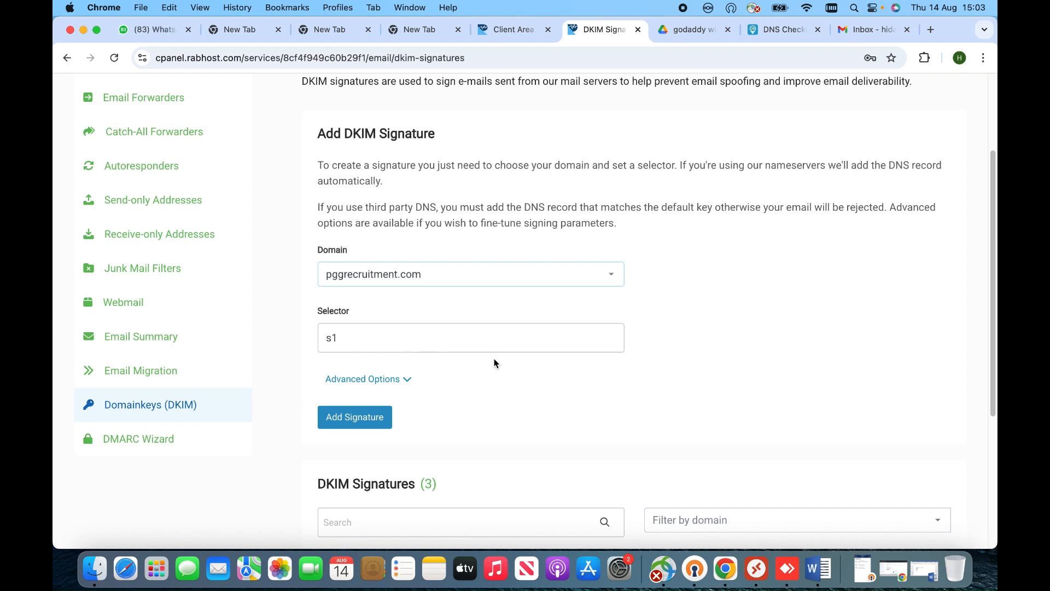
pyautogui.scroll(-5, 495, 361)
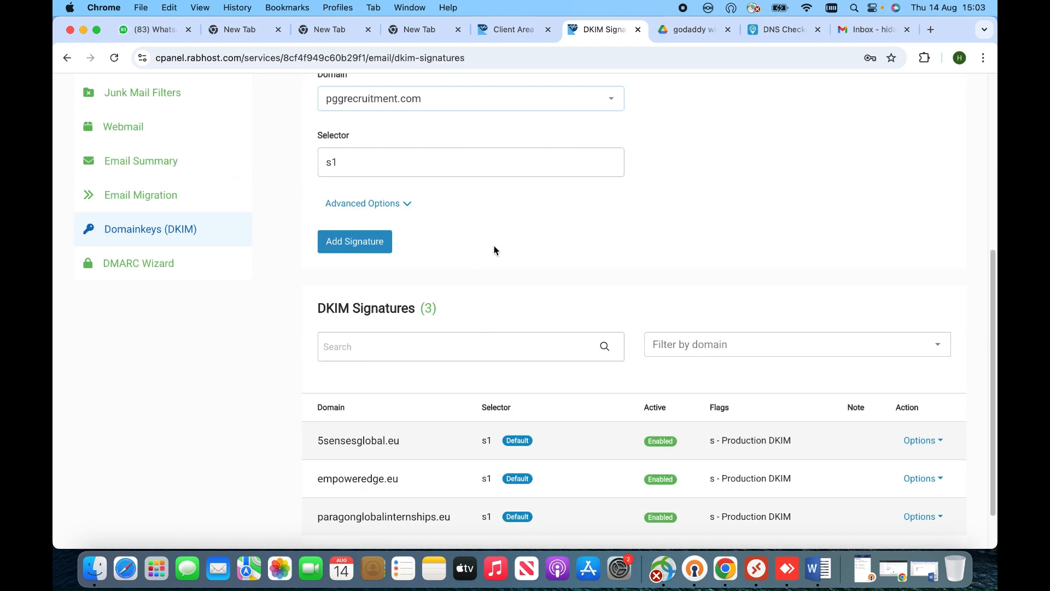
pyautogui.click(363, 249)
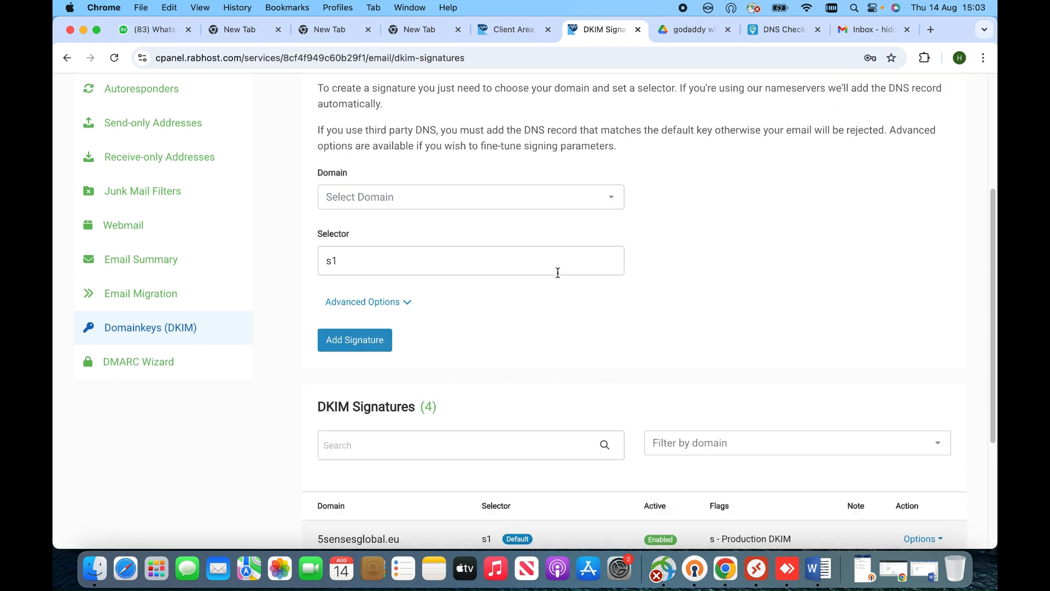
pyautogui.scroll(-5, 555, 268)
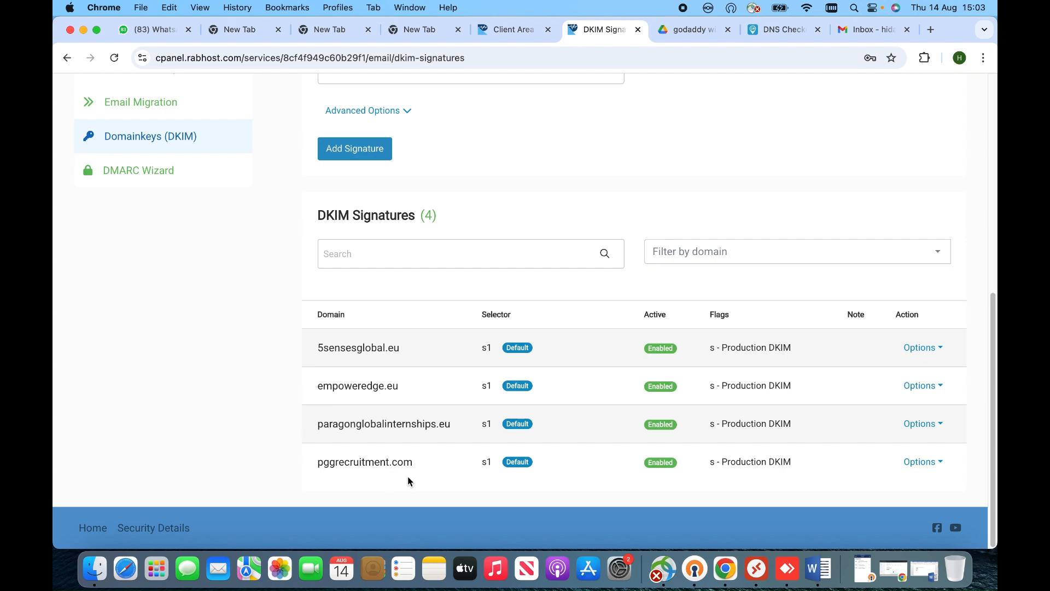
pyautogui.scroll(3, 408, 477)
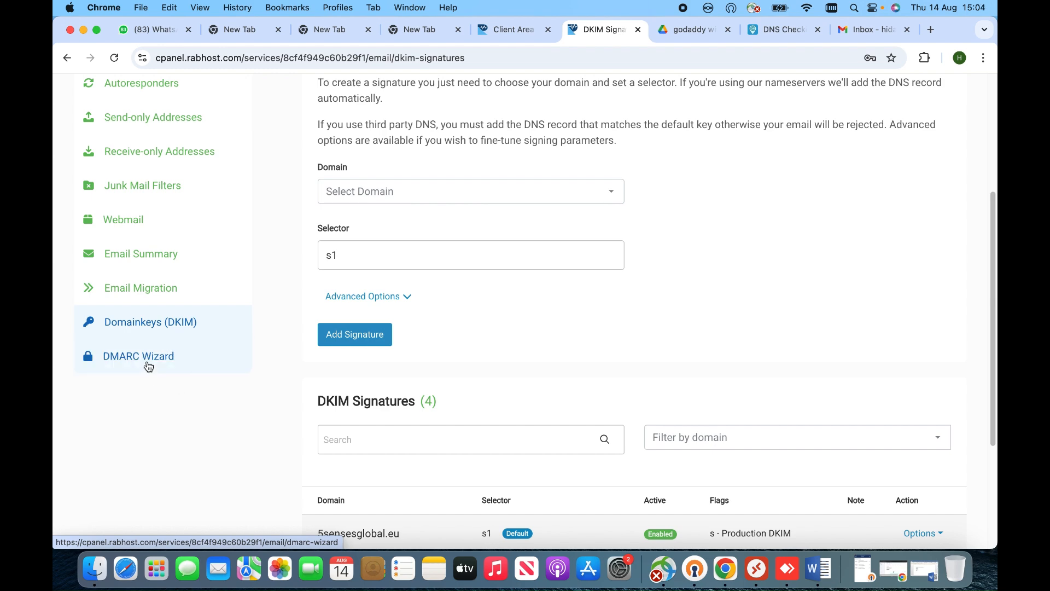
pyautogui.scroll(-3, 252, 445)
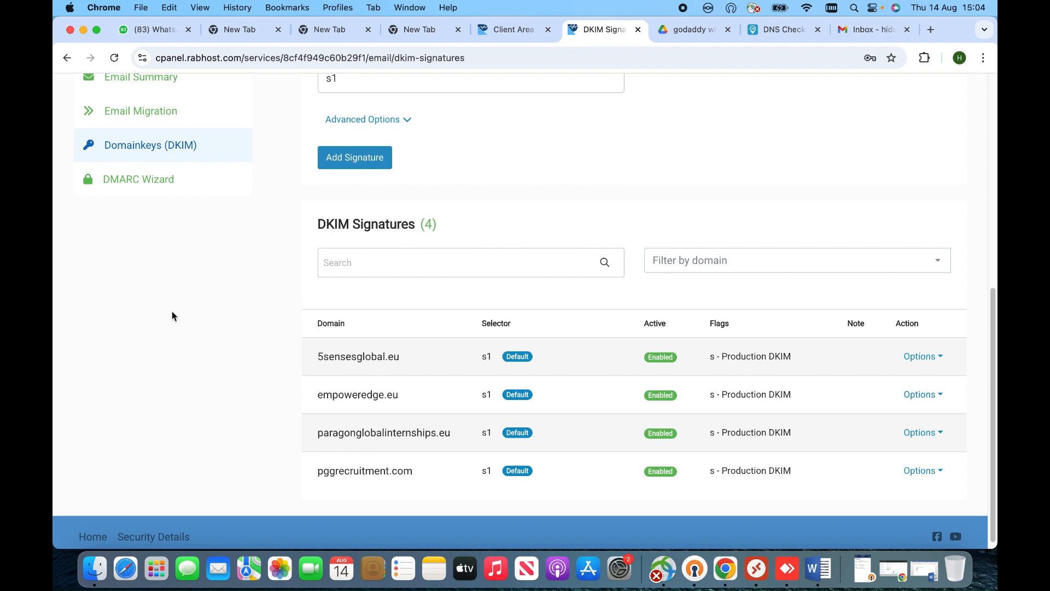
# Add a DMARC record for pggrecruitment.com with the Quarantine policy in the DMARC Wizard and check the list of DMARC records
pyautogui.click(147, 182)
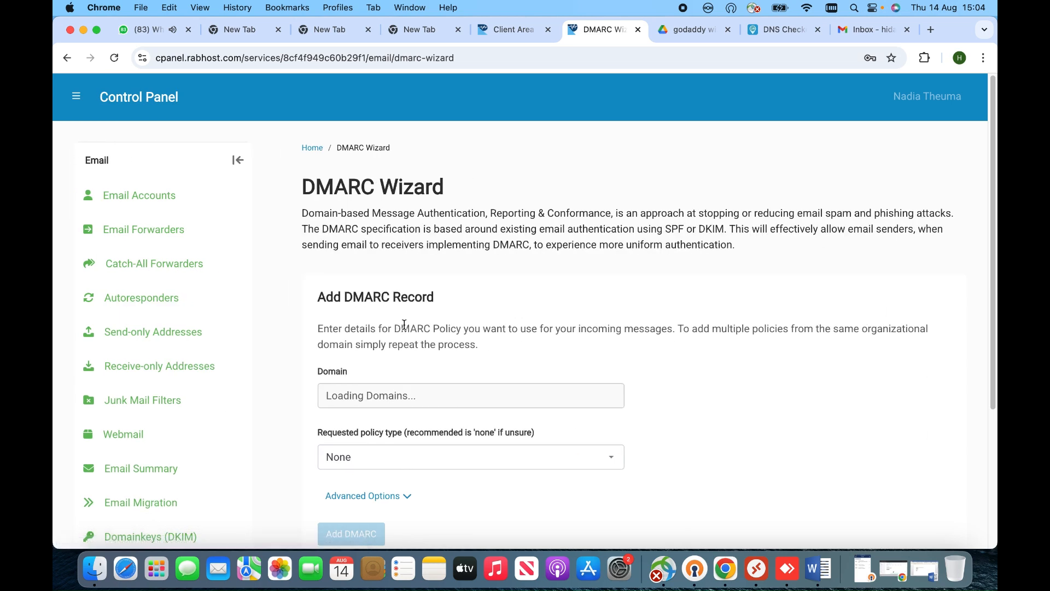
pyautogui.click(441, 401)
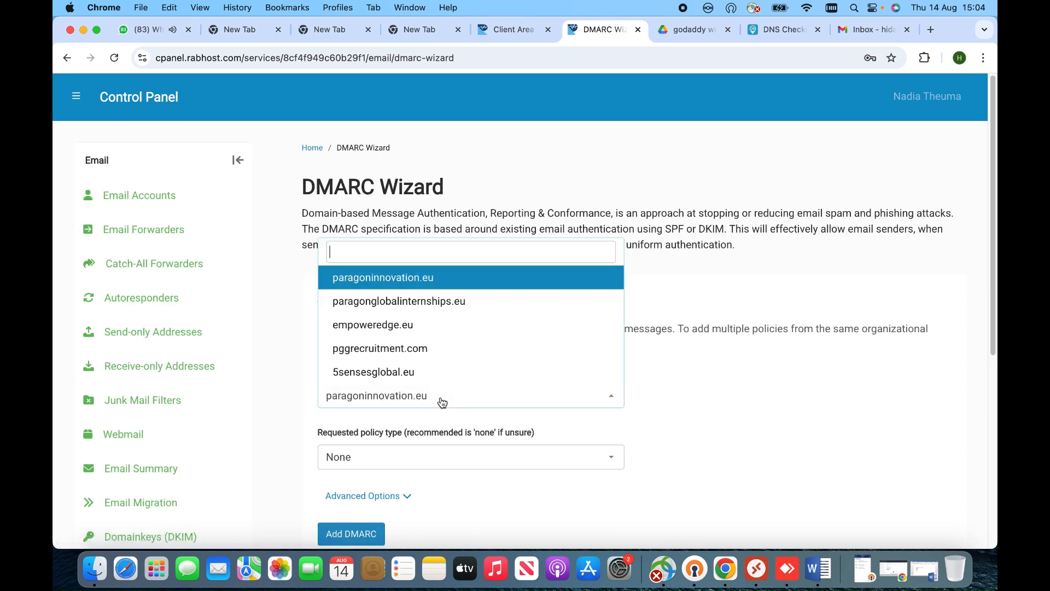
pyautogui.click(390, 353)
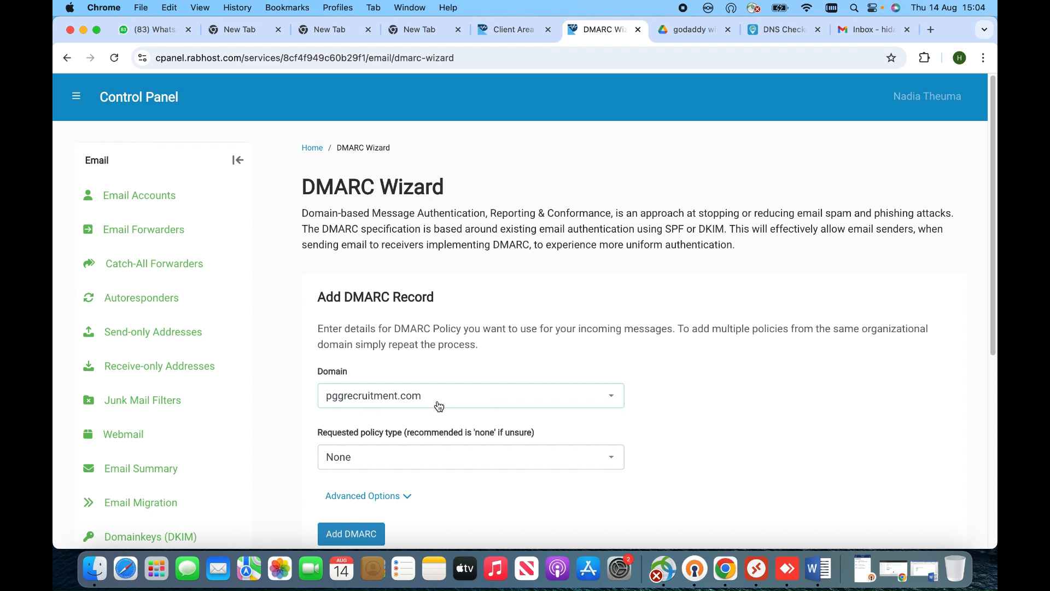
pyautogui.scroll(-1, 464, 469)
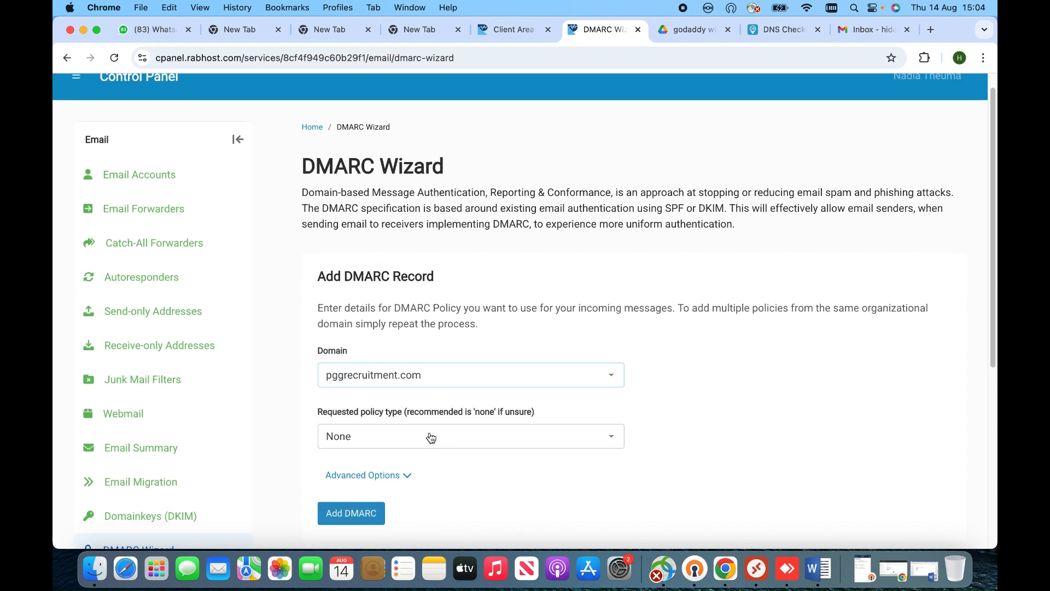
pyautogui.click(401, 444)
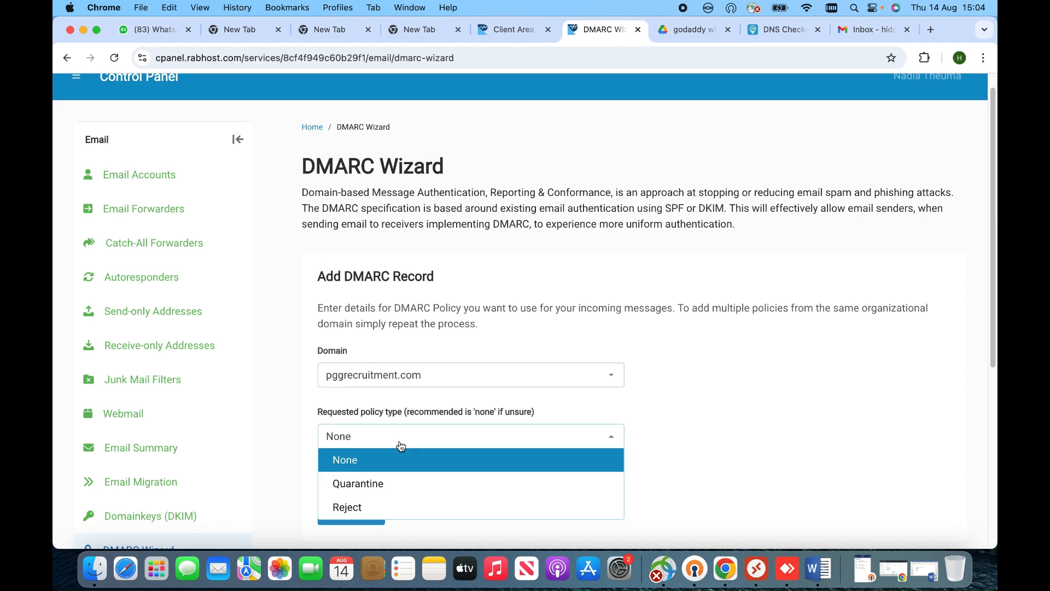
pyautogui.click(395, 487)
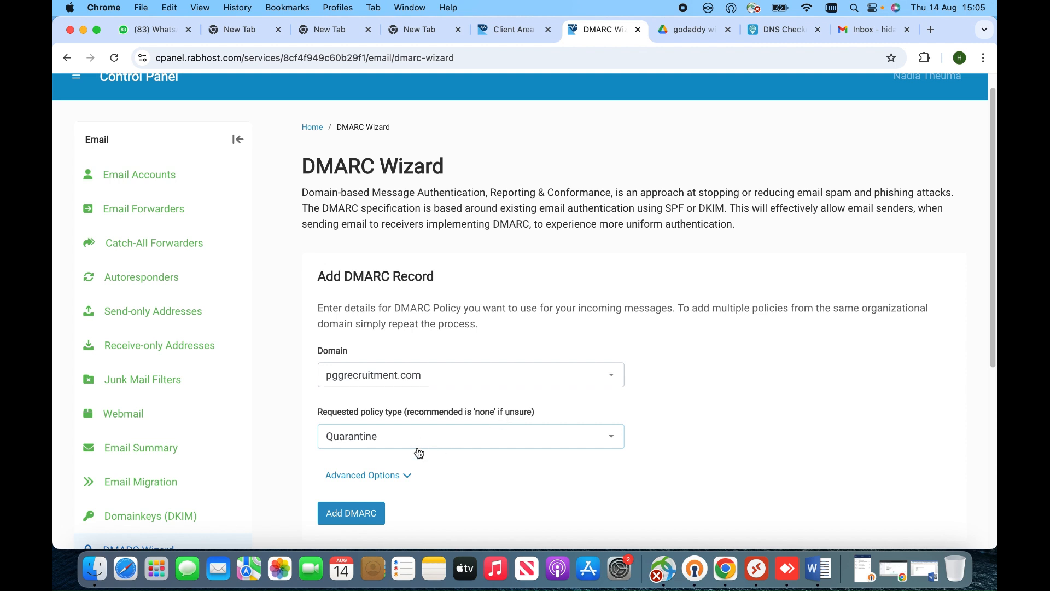
pyautogui.click(401, 438)
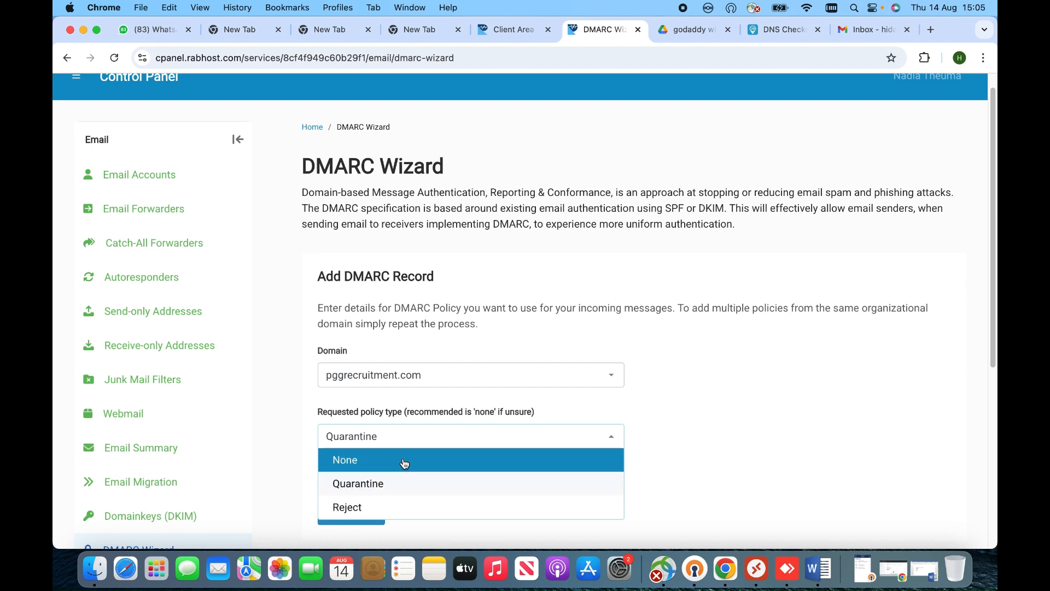
pyautogui.click(377, 483)
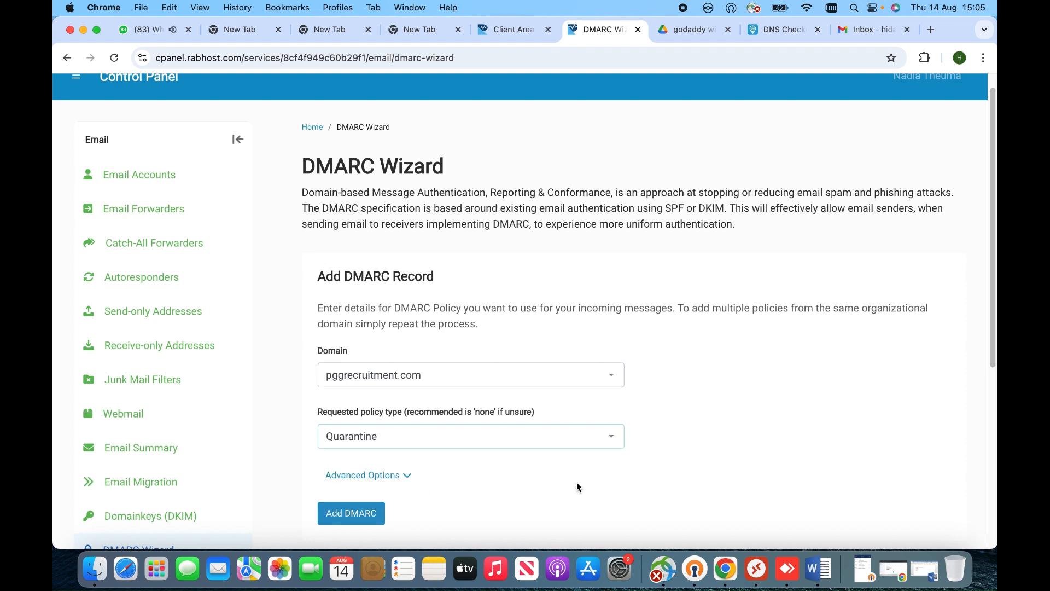
pyautogui.scroll(-5, 576, 482)
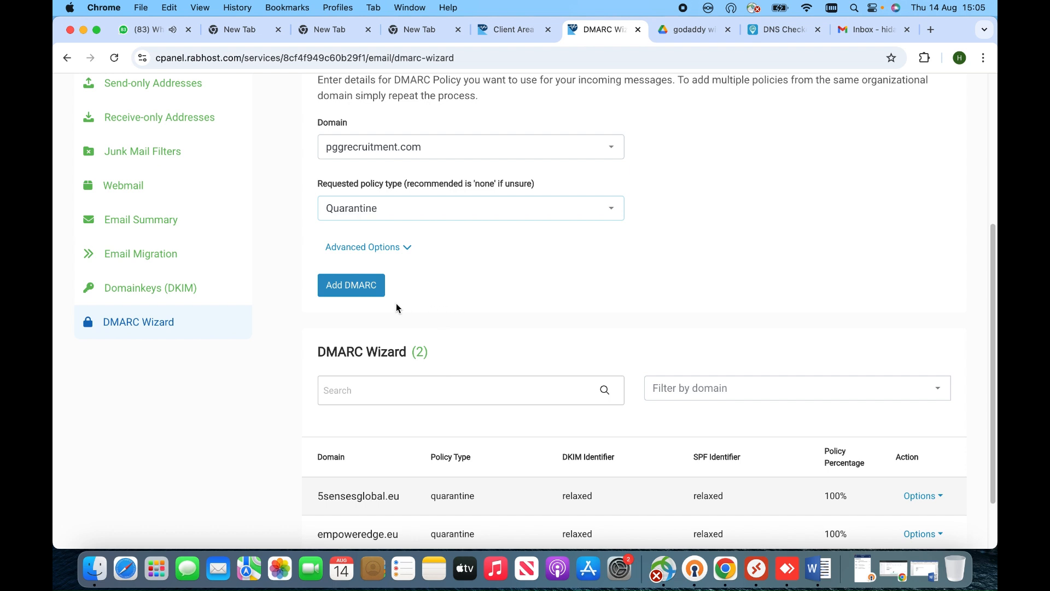
pyautogui.click(352, 291)
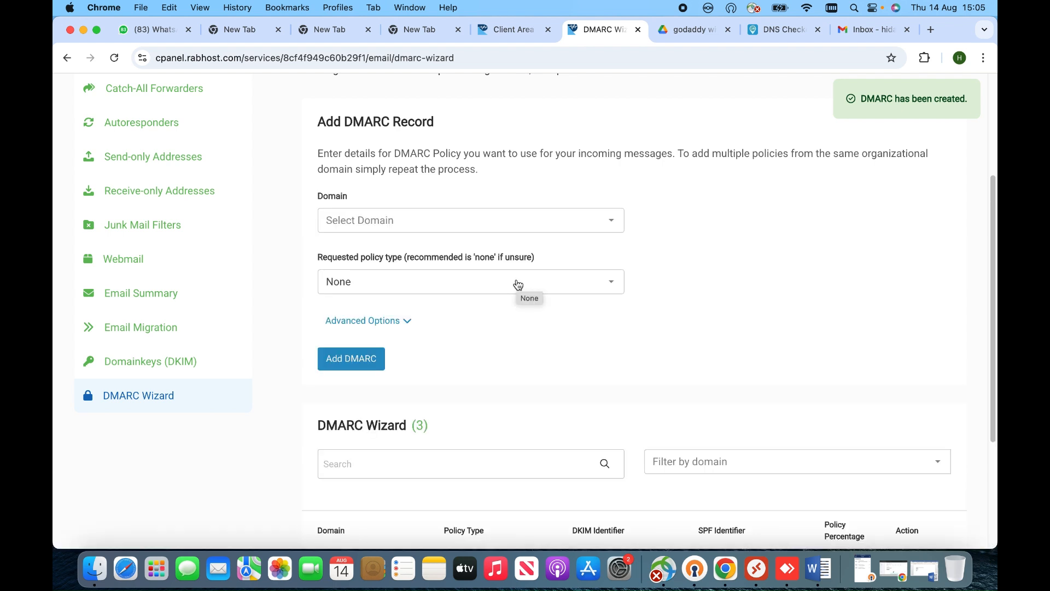
pyautogui.scroll(-3, 518, 283)
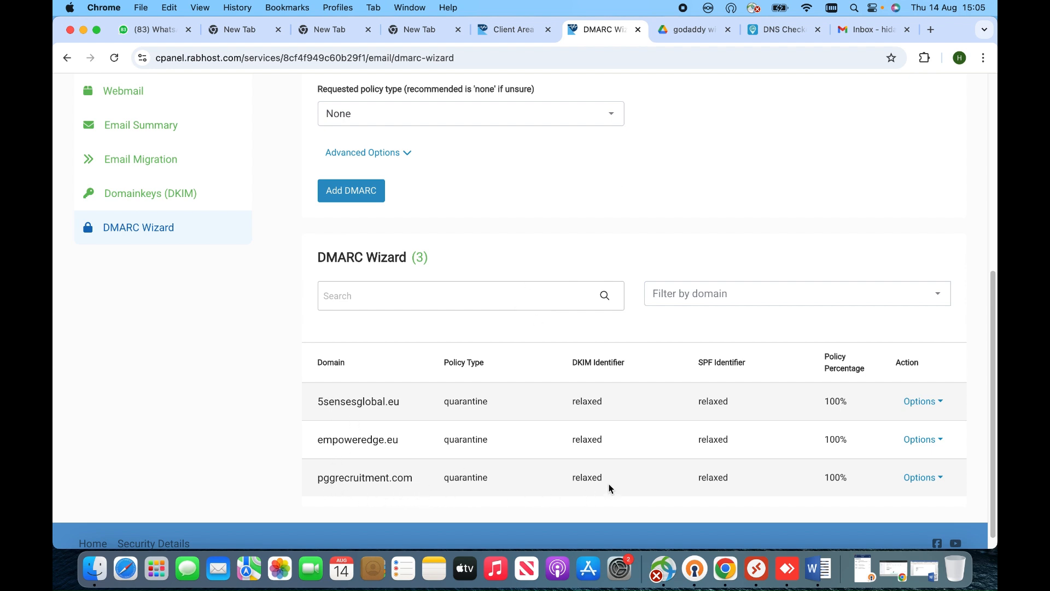
# Copy the domain pggrecruitment.com from the DMARC list and open the MxToolbox SuperTool in a new browser tab
pyautogui.moveTo(319, 478); pyautogui.dragTo(411, 478)
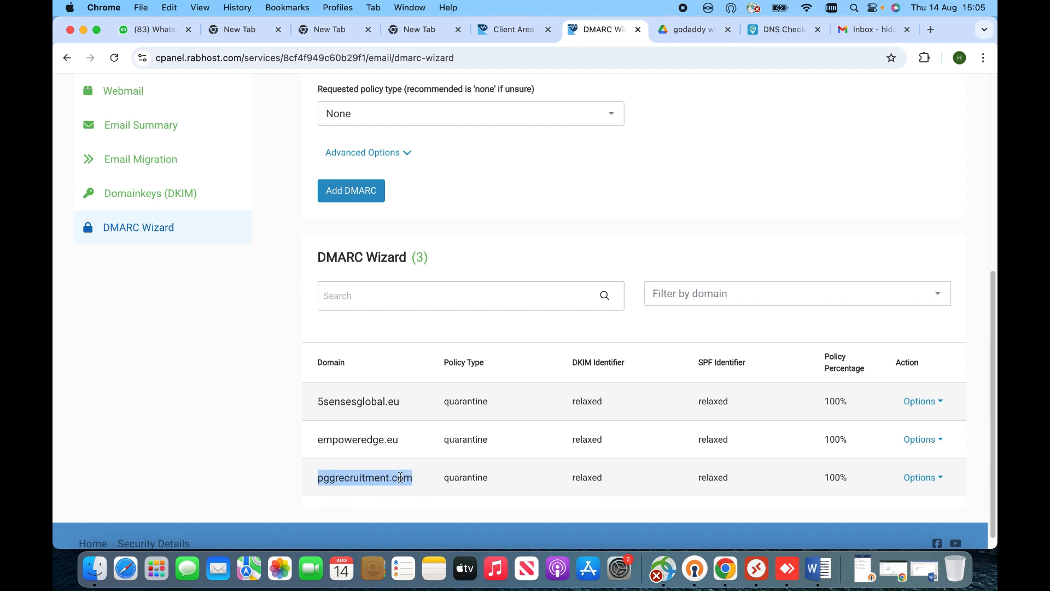
pyautogui.rightClick(396, 479)
pyautogui.click(421, 406)
pyautogui.click(931, 31)
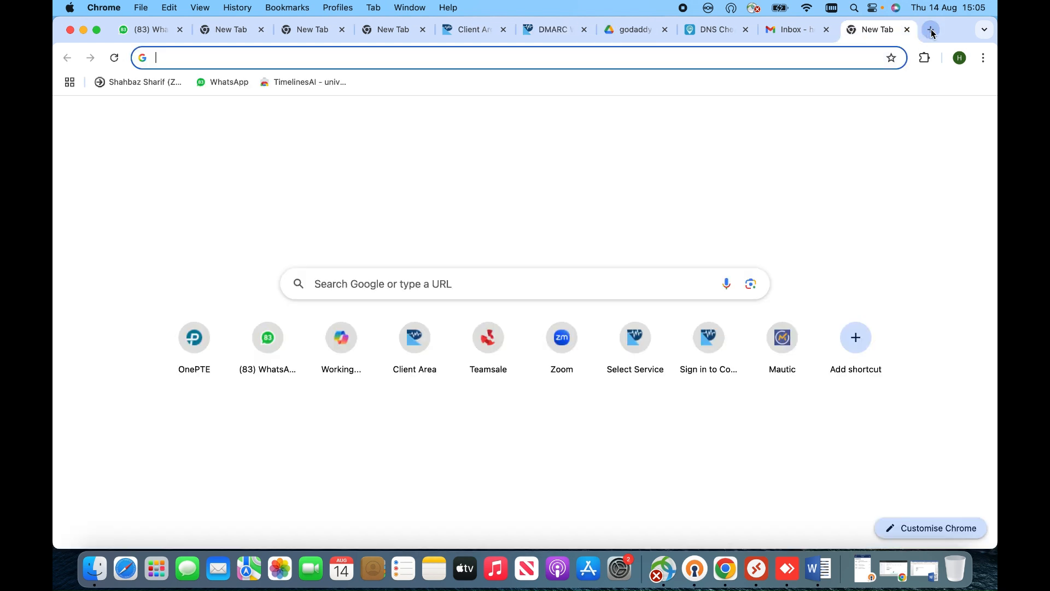
pyautogui.write('mxto')
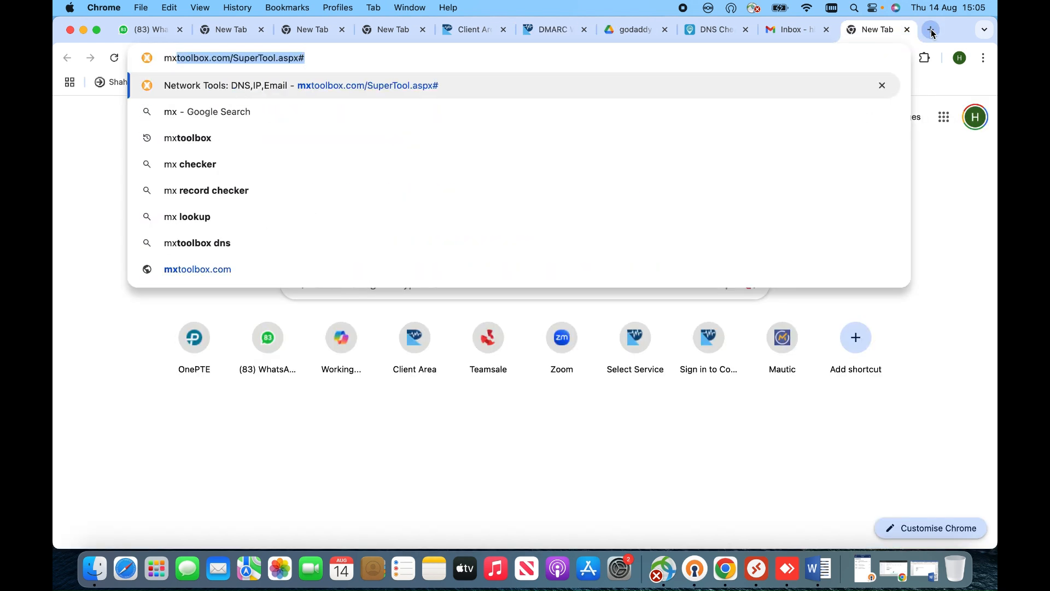
pyautogui.write('o')
pyautogui.press('Return')
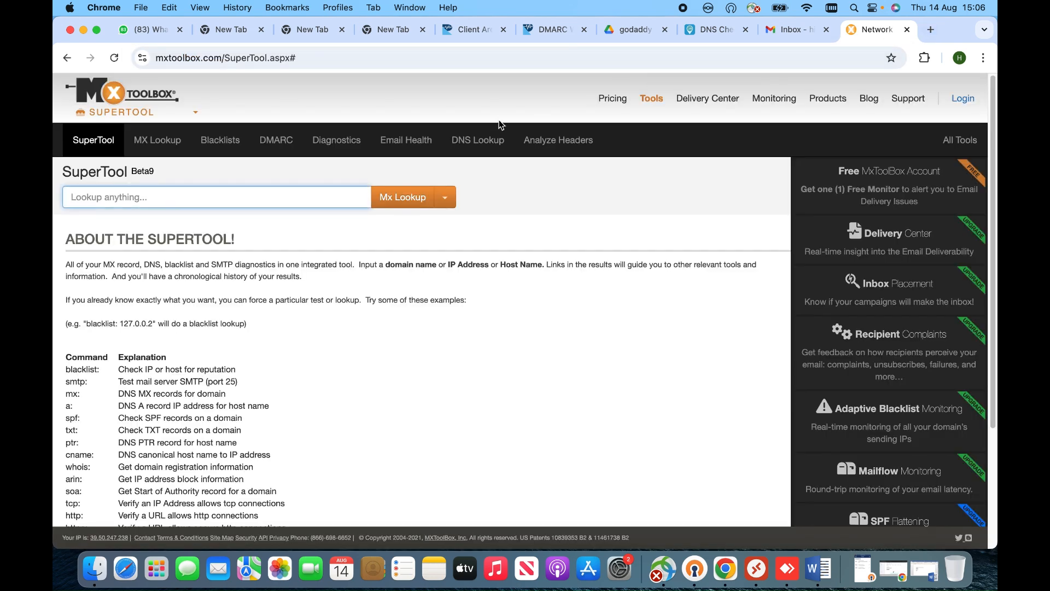
pyautogui.click(100, 146)
# Run a DMARC Lookup for the copied domain pggrecruitment.com and review its record tags and test results
pyautogui.click(449, 199)
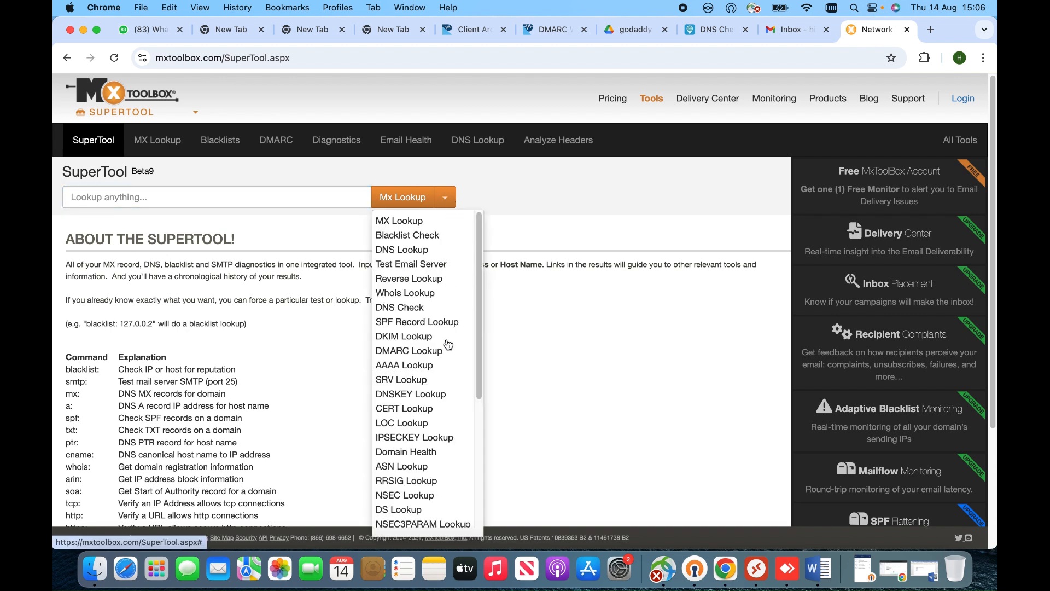
pyautogui.click(427, 353)
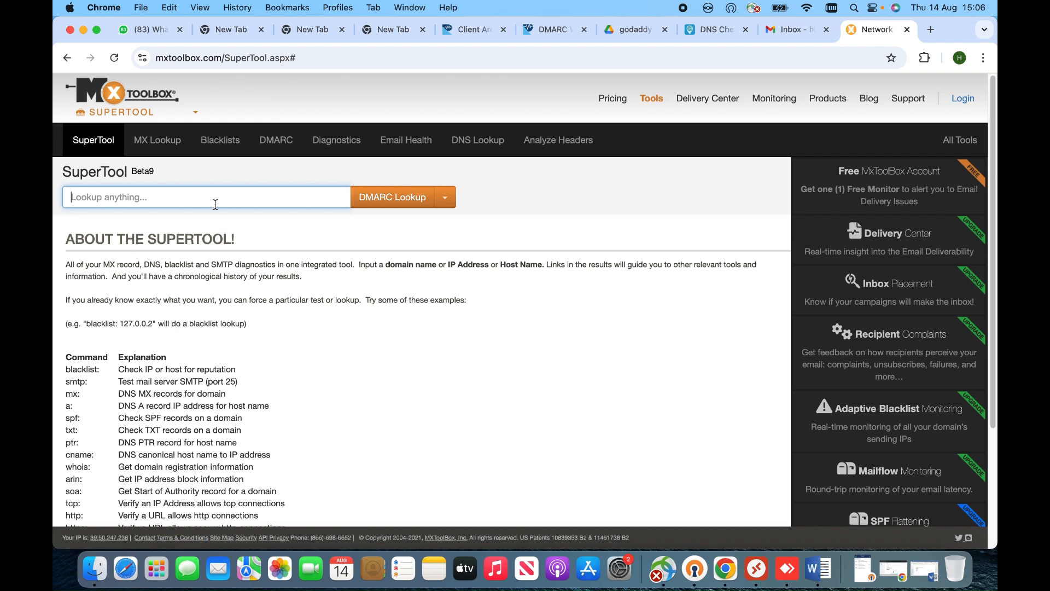
pyautogui.rightClick(117, 192)
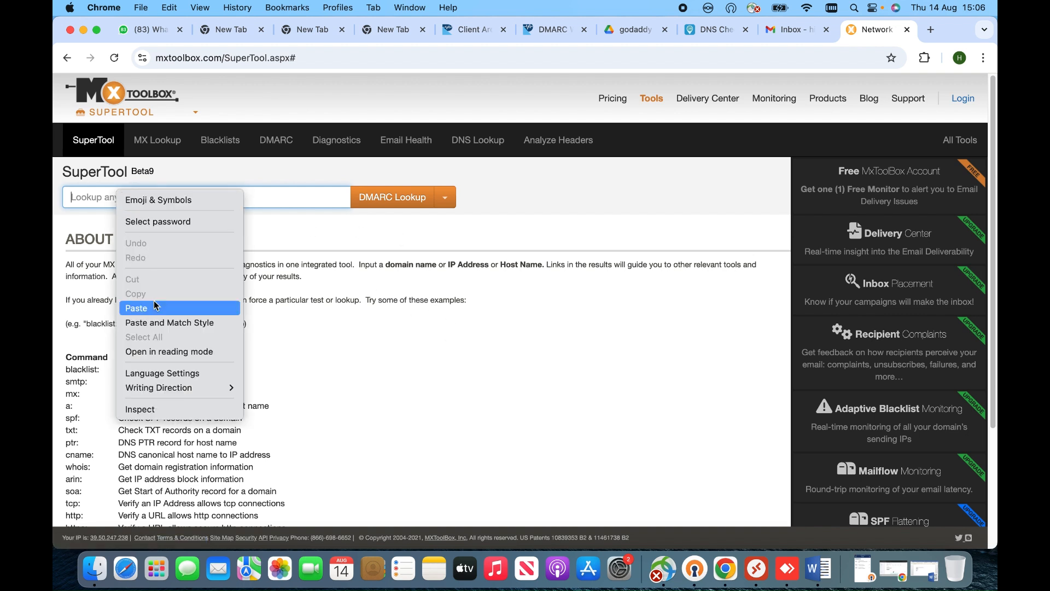
pyautogui.click(138, 307)
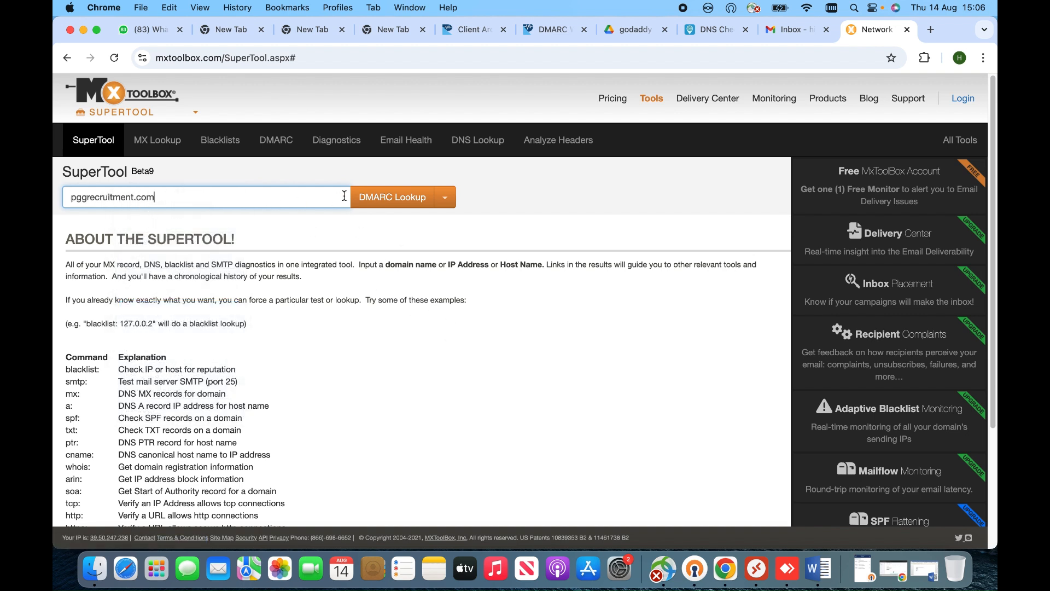
pyautogui.click(374, 202)
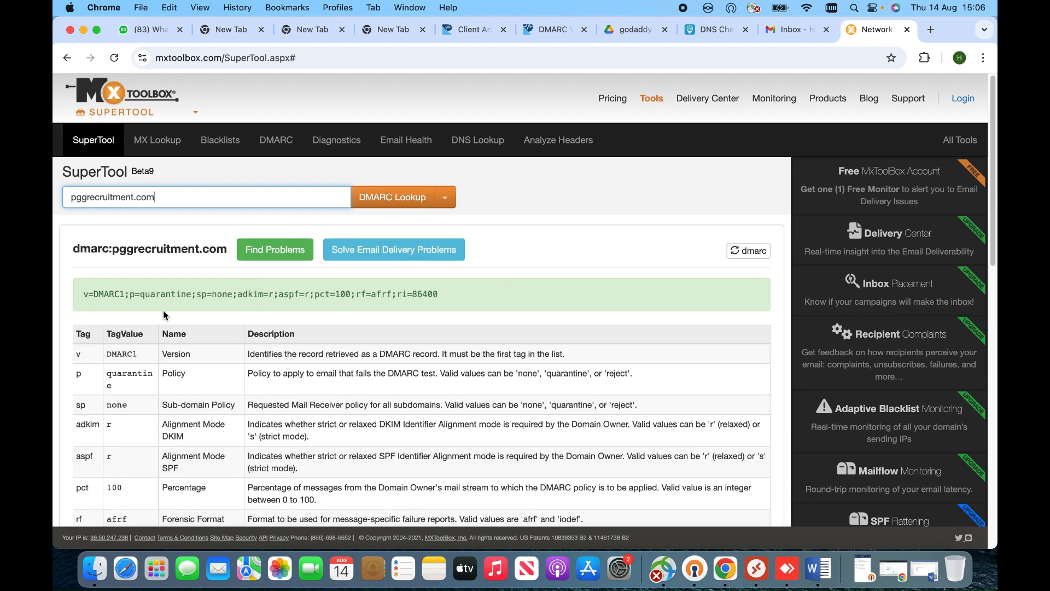
pyautogui.scroll(-3, 226, 427)
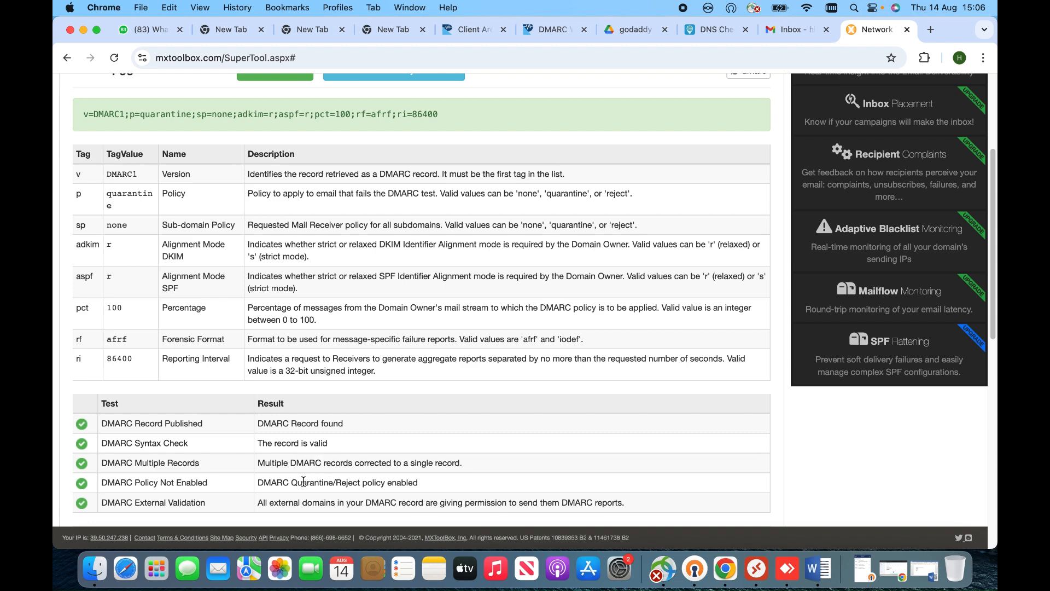
pyautogui.scroll(-2, 237, 489)
pyautogui.scroll(-1, 274, 505)
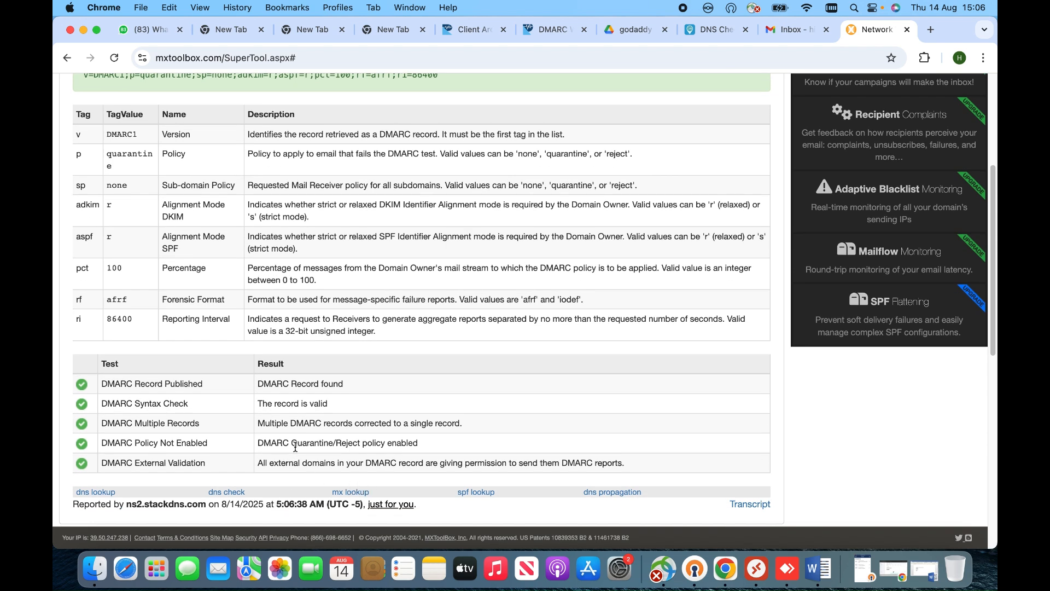
pyautogui.moveTo(298, 443); pyautogui.dragTo(326, 444)
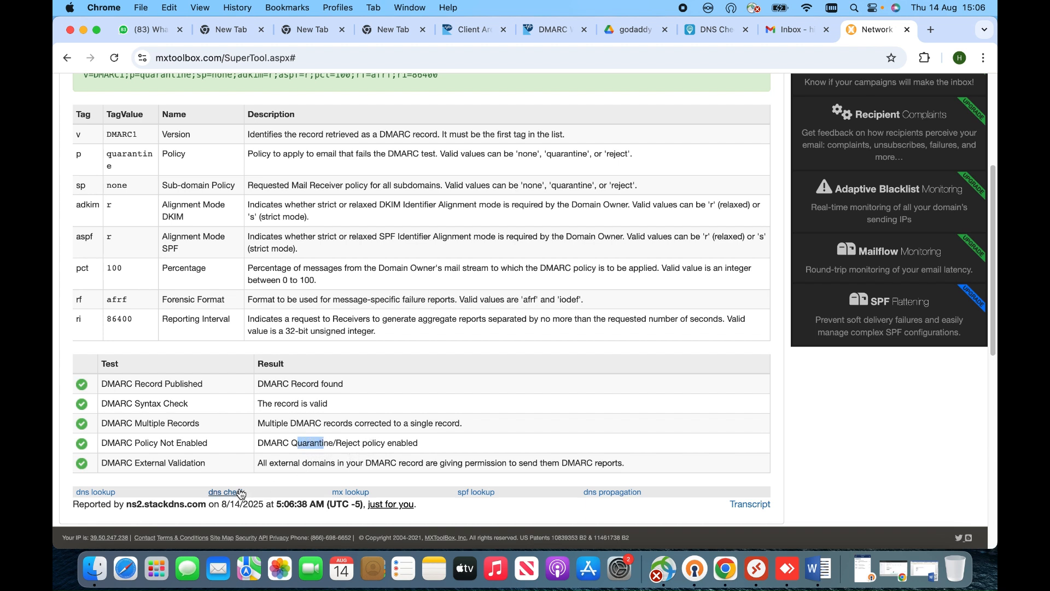
pyautogui.scroll(5, 205, 465)
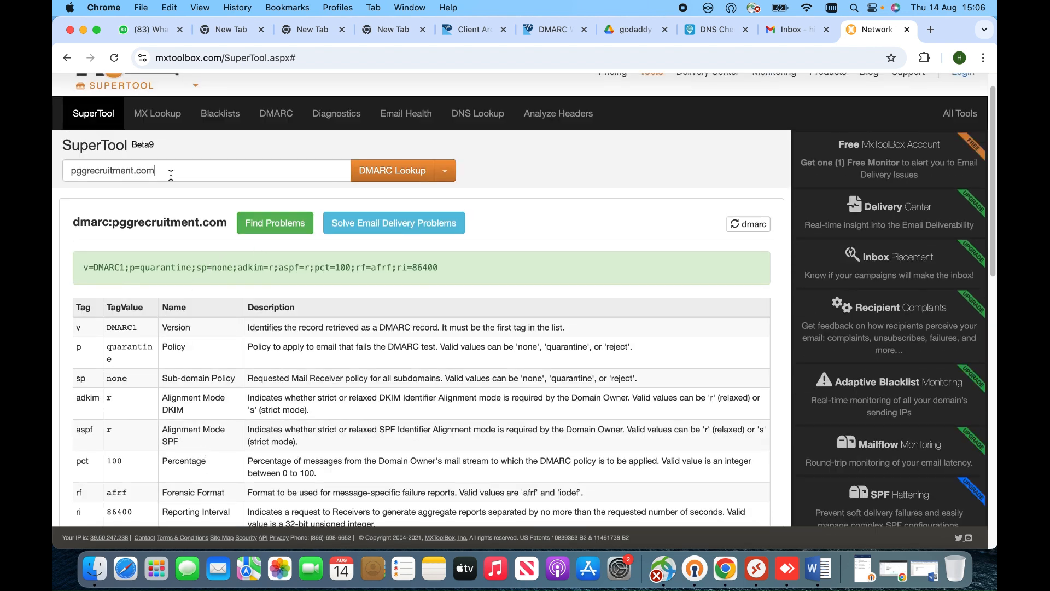
# Try a DKIM Lookup for pggrecruitment.com without a selector, copying the domain name from the lookup field beforehand
pyautogui.tripleClick(167, 174)
pyautogui.rightClick(107, 171)
pyautogui.click(160, 309)
pyautogui.tripleClick(183, 175)
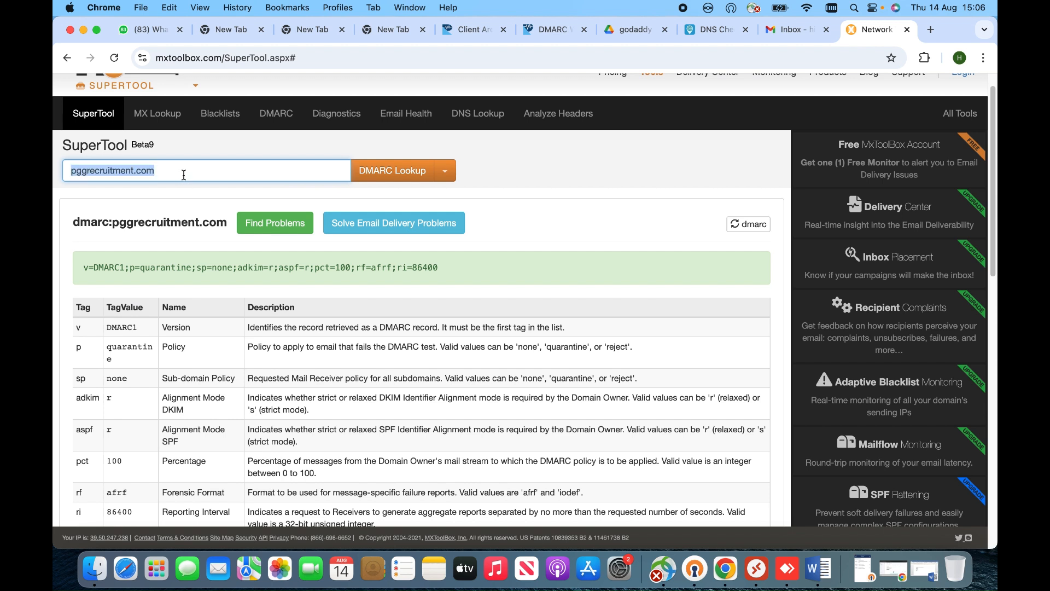
pyautogui.click(184, 174)
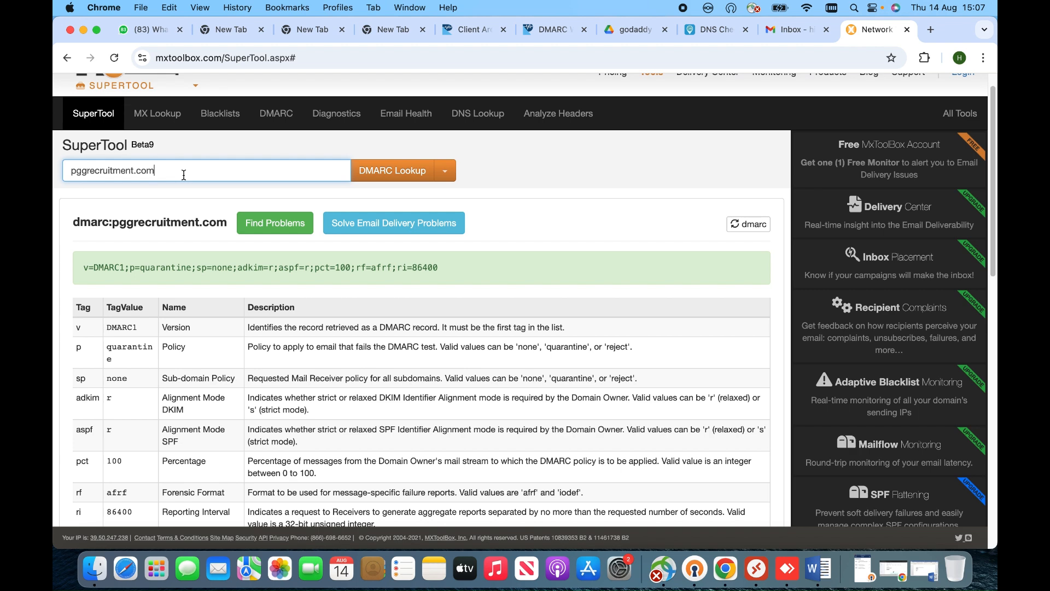
pyautogui.click(446, 172)
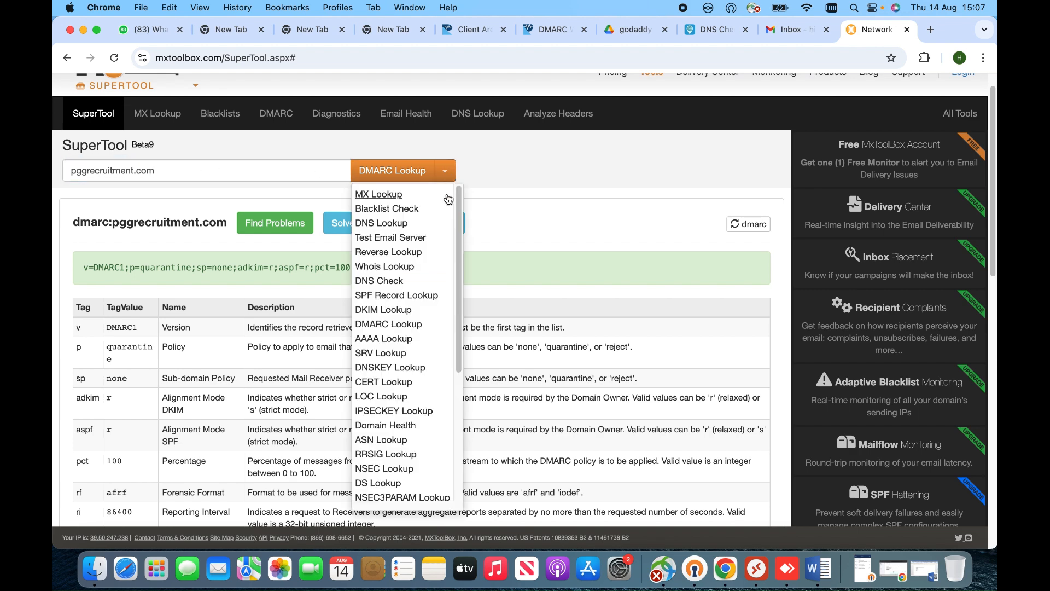
pyautogui.click(403, 311)
pyautogui.click(391, 205)
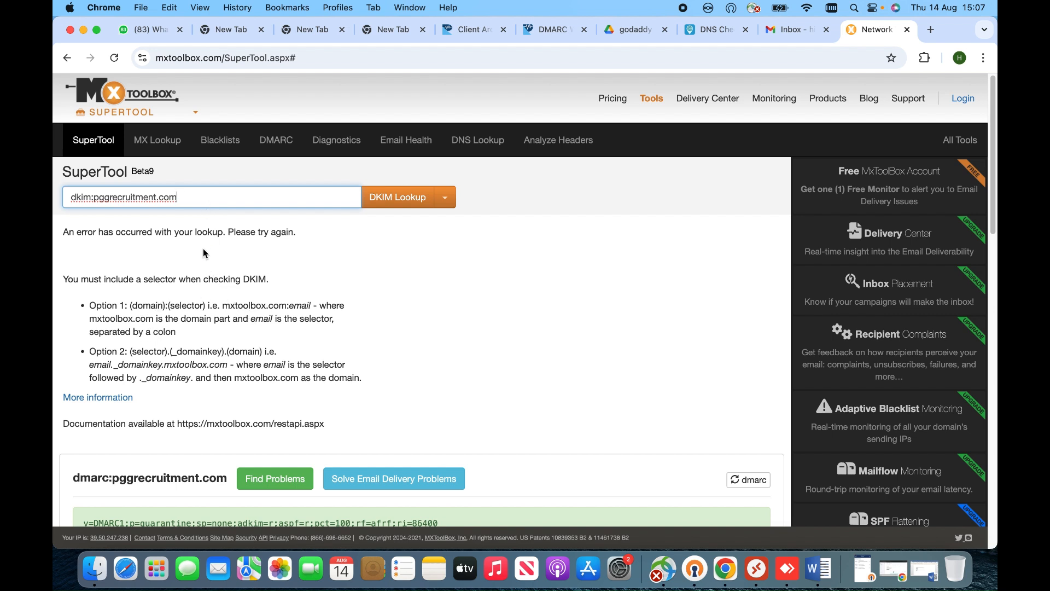
# Append the selector :S1 to the domain pggrecruitment.com and run the DKIM Lookup again
pyautogui.tripleClick(206, 202)
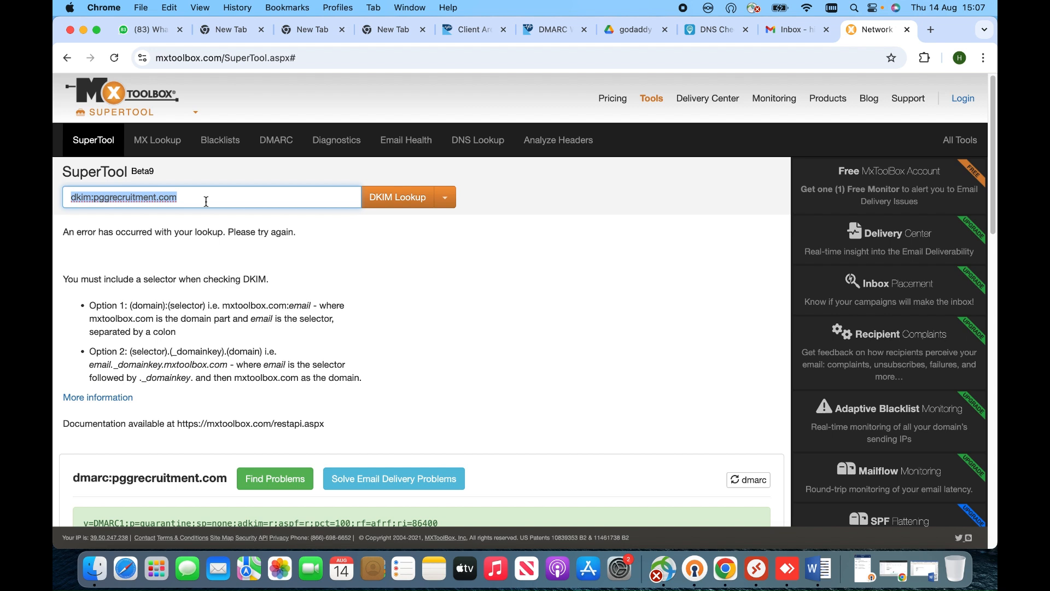
pyautogui.click(206, 201)
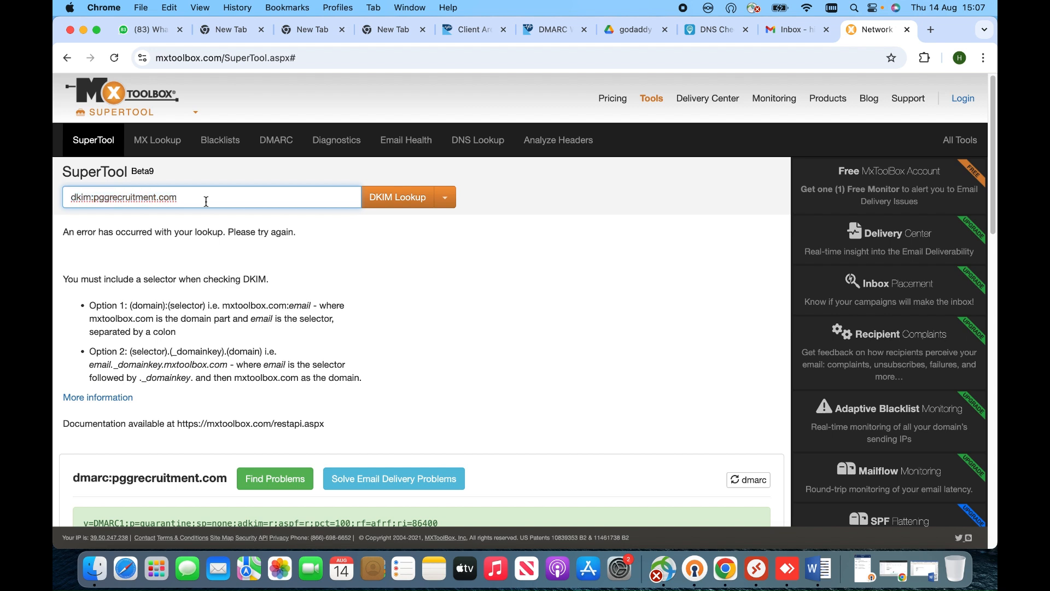
pyautogui.write(':S1')
pyautogui.click(399, 198)
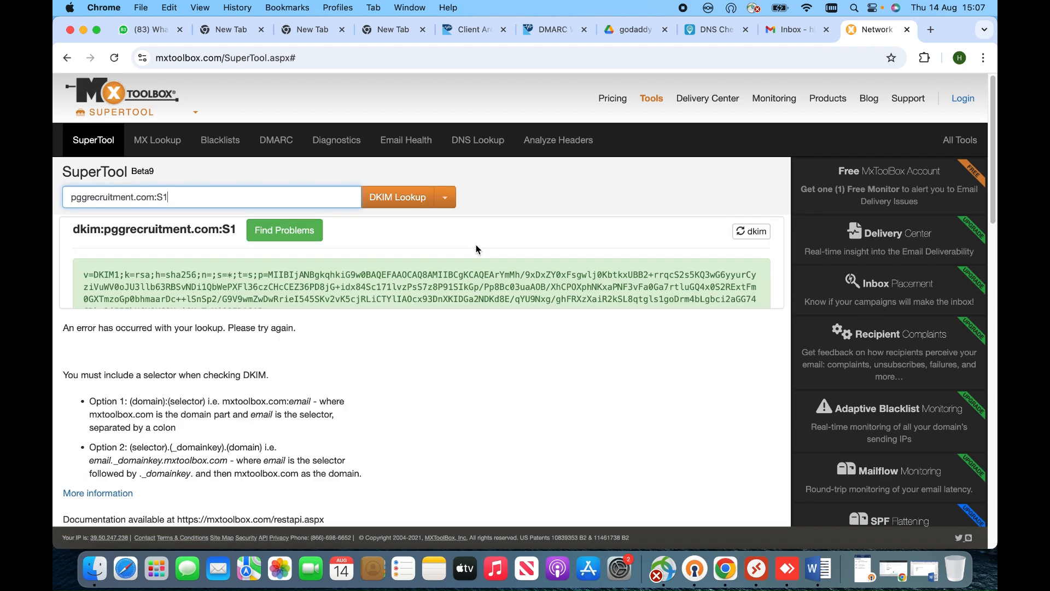